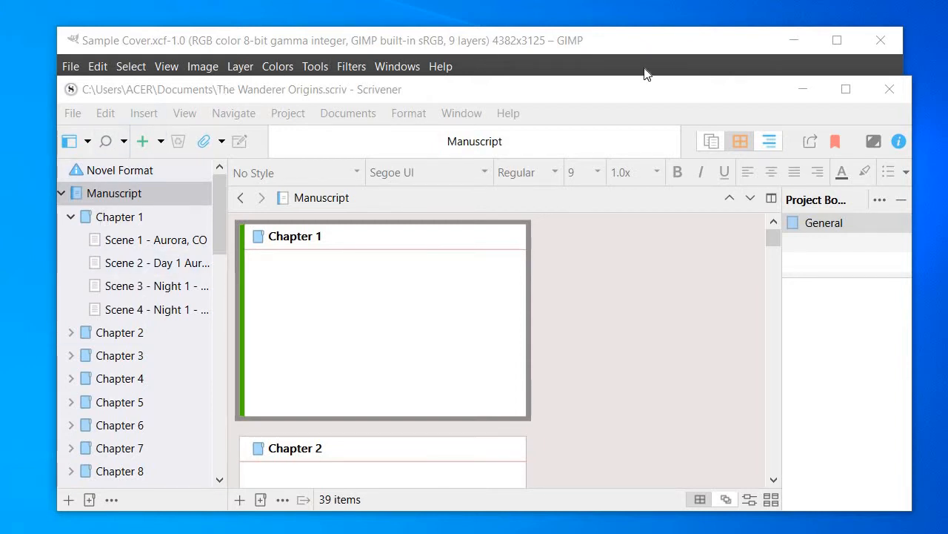
Bring GIMP into view and check the new image size in inches, leaving without creating an image
{"action": "left_click", "coordinate": [802, 91]}
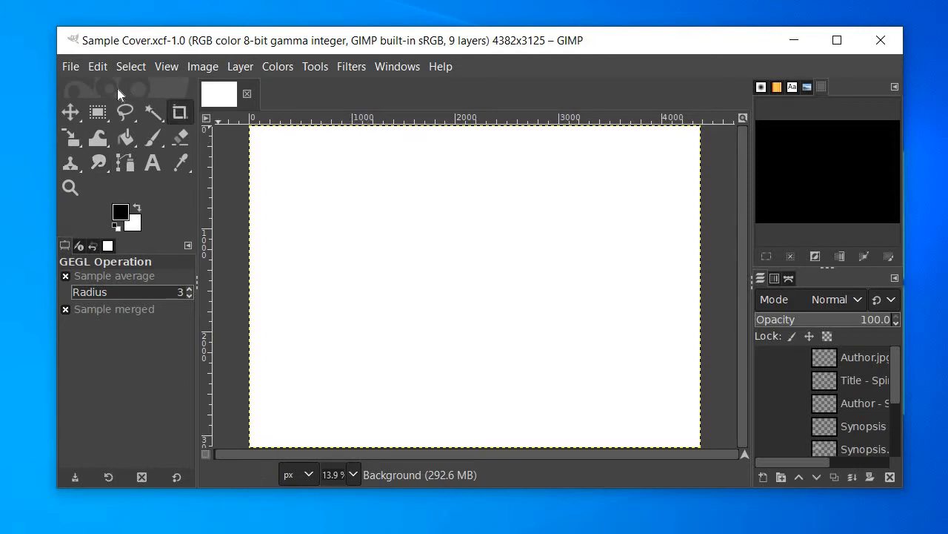
{"action": "left_click", "coordinate": [75, 66]}
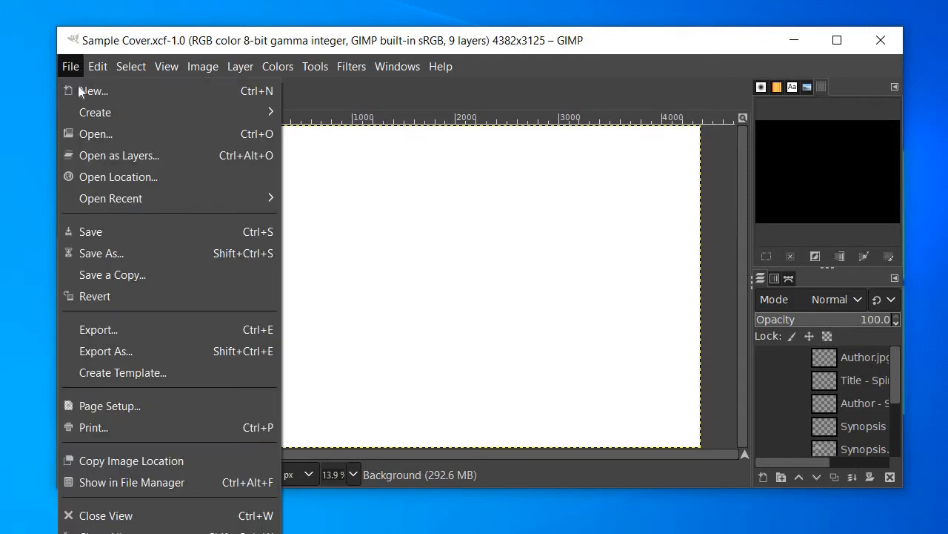
{"action": "left_click", "coordinate": [83, 93]}
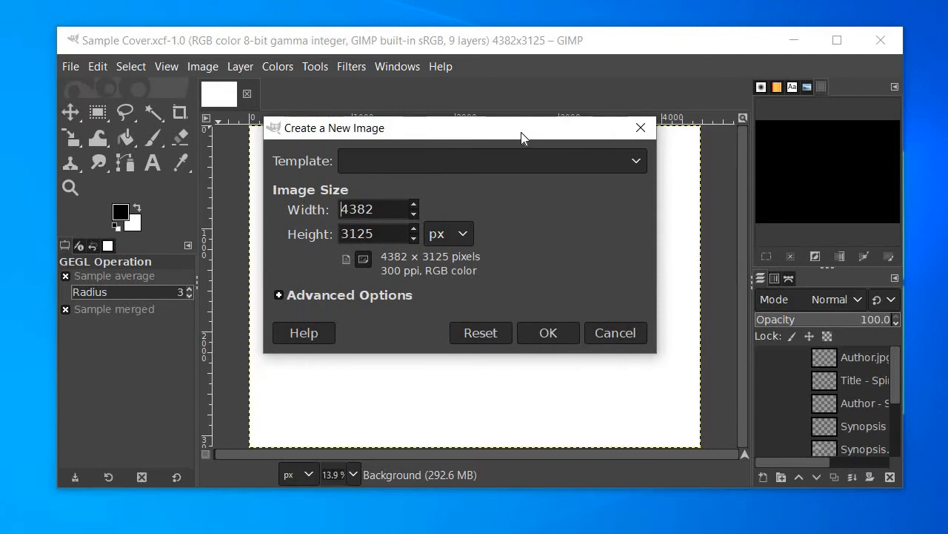
{"action": "left_click", "coordinate": [468, 235]}
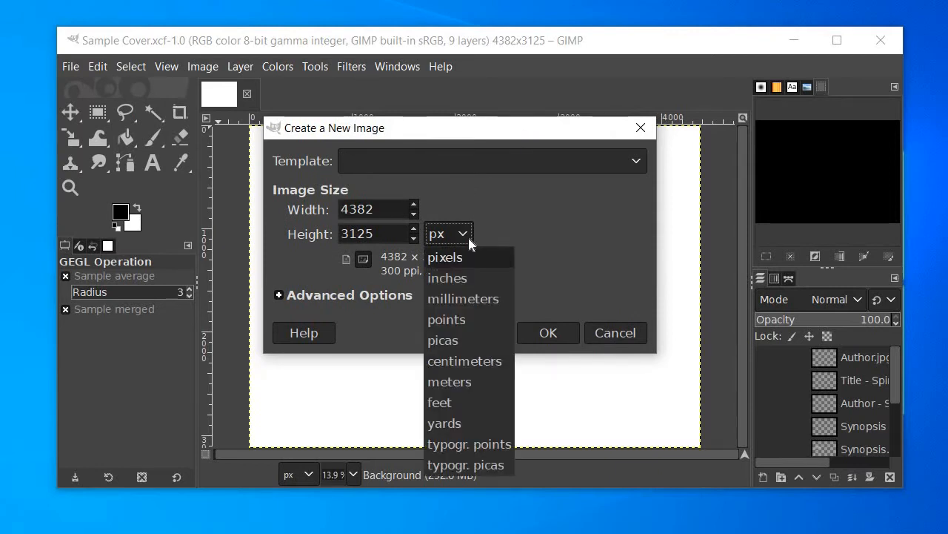
{"action": "left_click", "coordinate": [474, 283]}
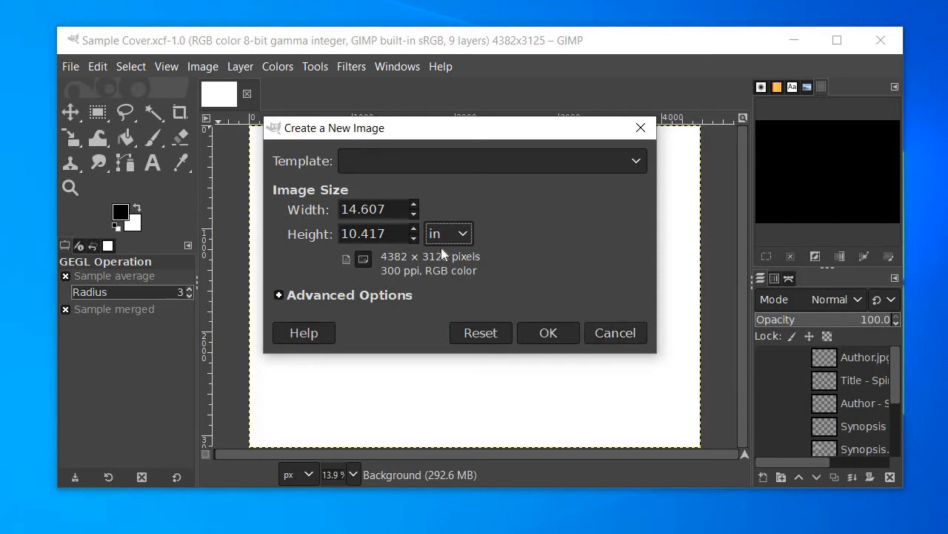
{"action": "left_click", "coordinate": [613, 338]}
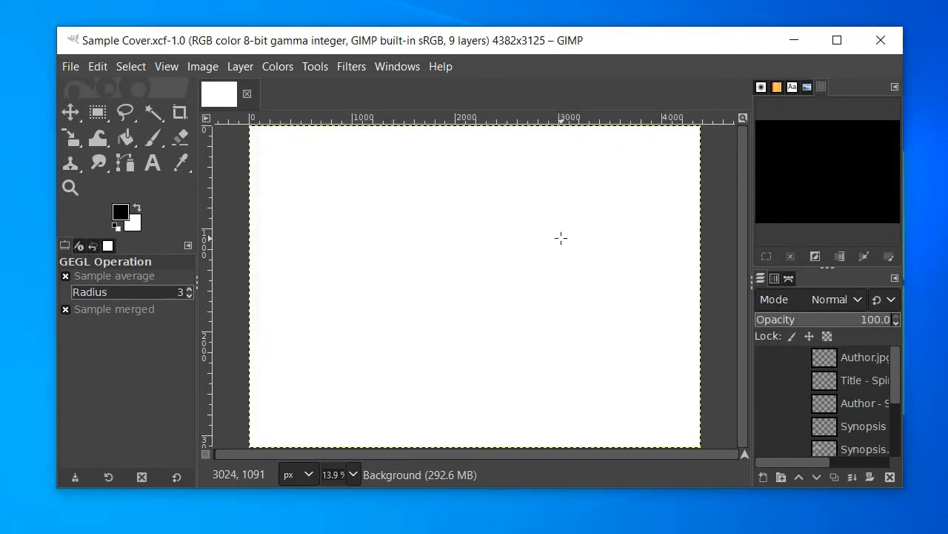
Fit the entire cover image in the GIMP window
{"action": "left_click", "coordinate": [166, 72]}
{"action": "mouse_move", "coordinate": [246, 195]}
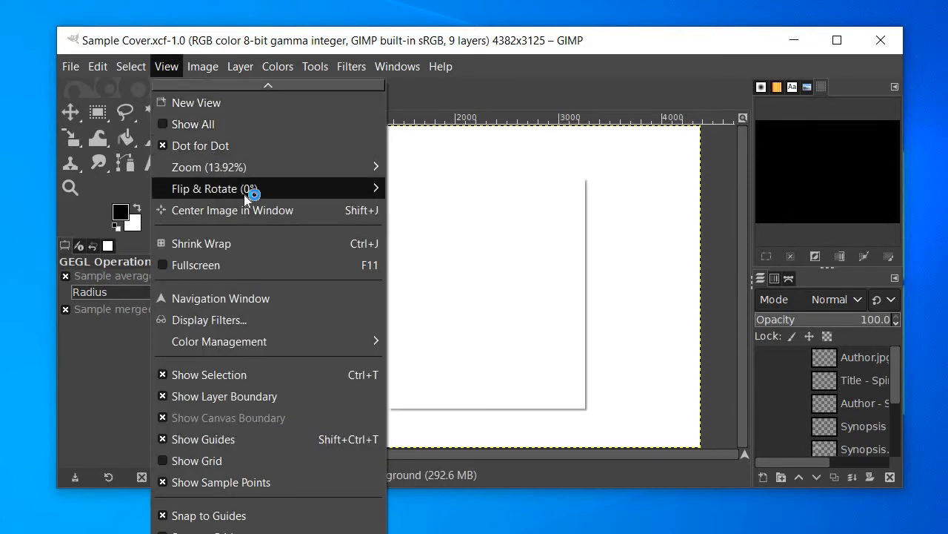
{"action": "mouse_move", "coordinate": [279, 166]}
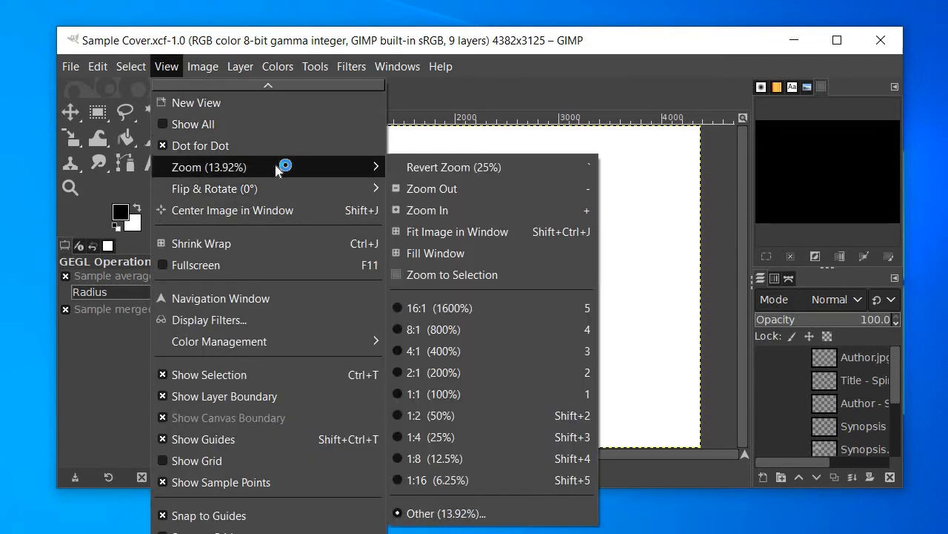
{"action": "left_click", "coordinate": [463, 231]}
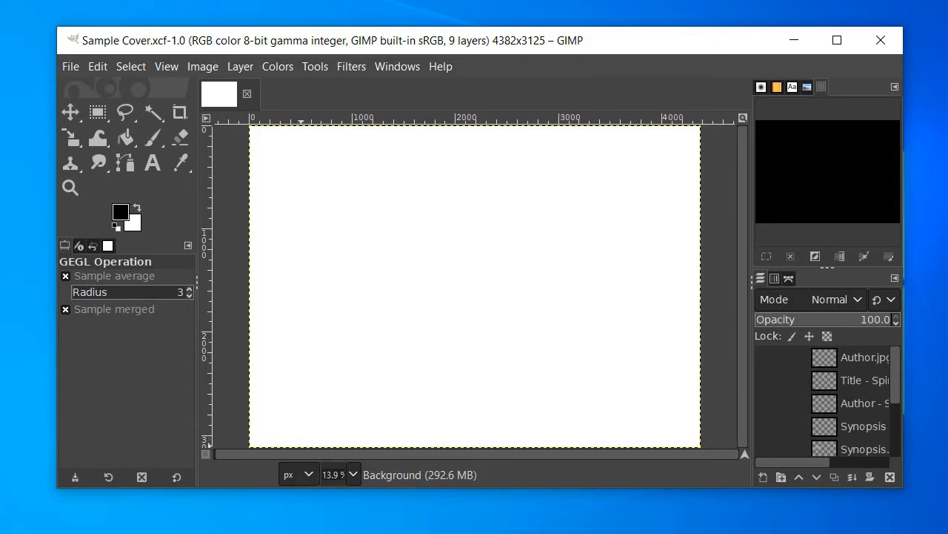
Switch to Adobe Acrobat and create a new PDF containing one blank page
{"action": "key", "text": "alt+Tab"}
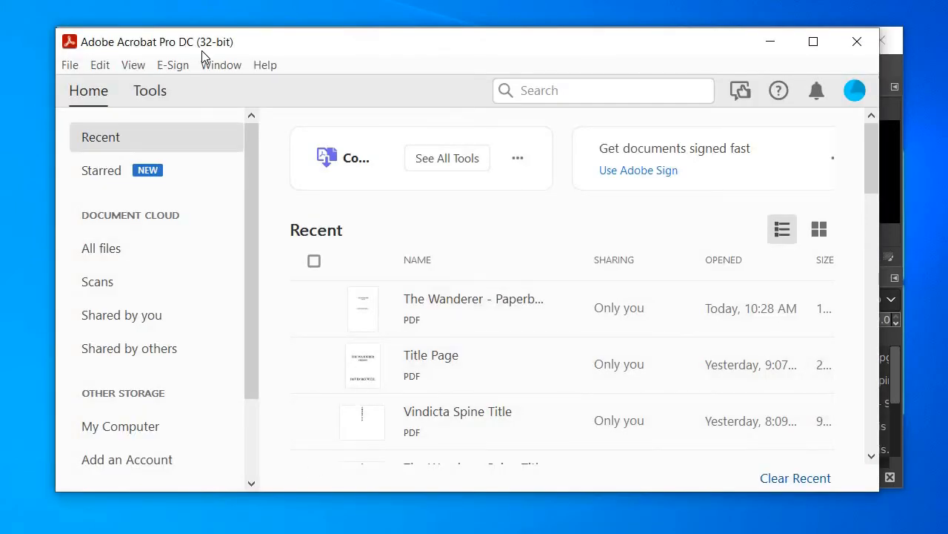
{"action": "left_click", "coordinate": [72, 65]}
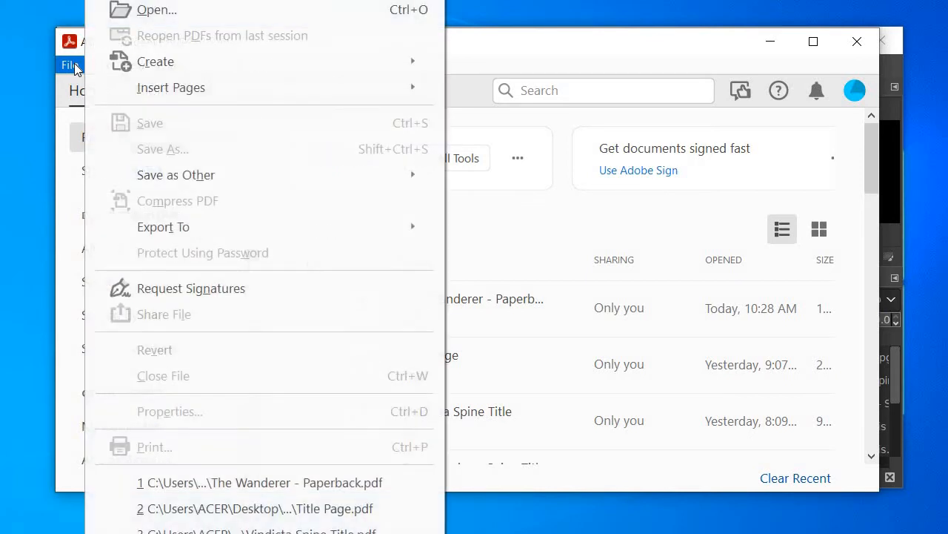
{"action": "mouse_move", "coordinate": [145, 90]}
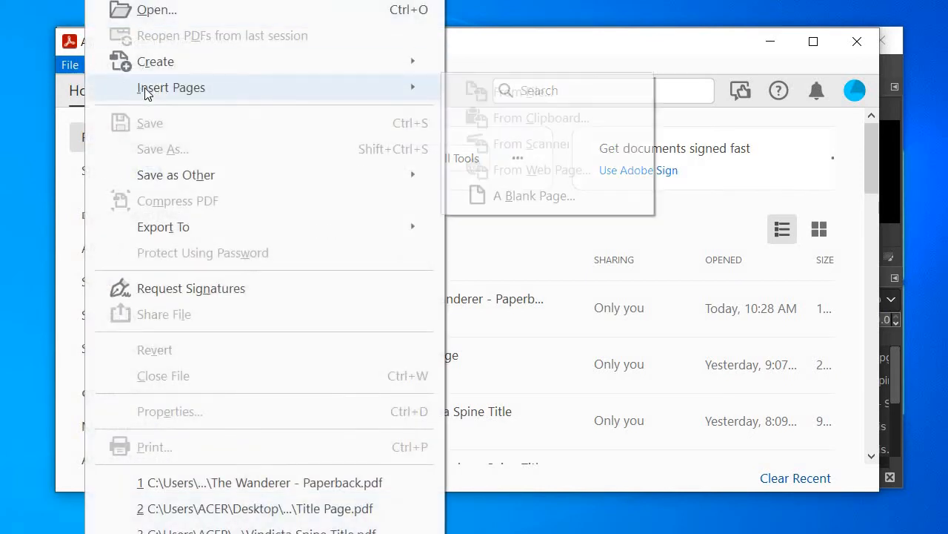
{"action": "left_click", "coordinate": [523, 198]}
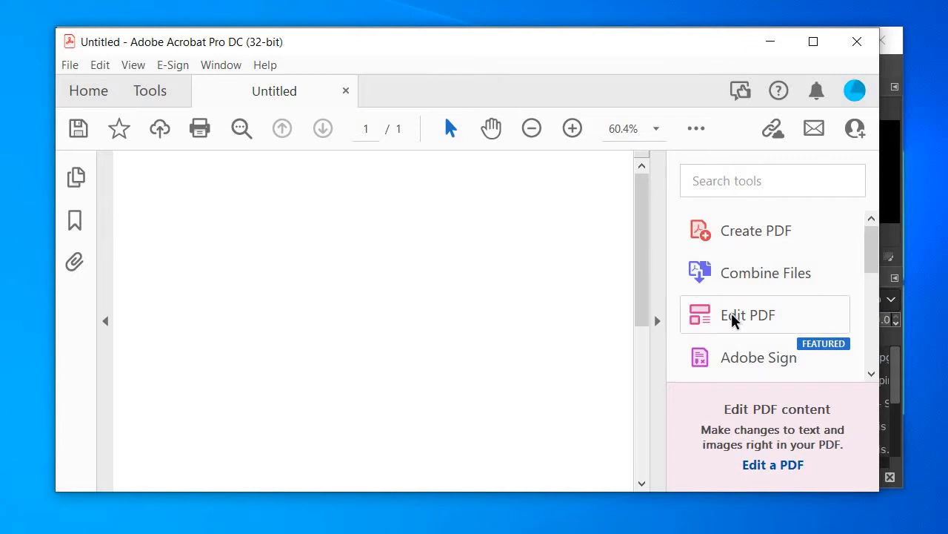
Add a text box spanning the page width near the top, containing the title "My New Story"
{"action": "left_click", "coordinate": [702, 304]}
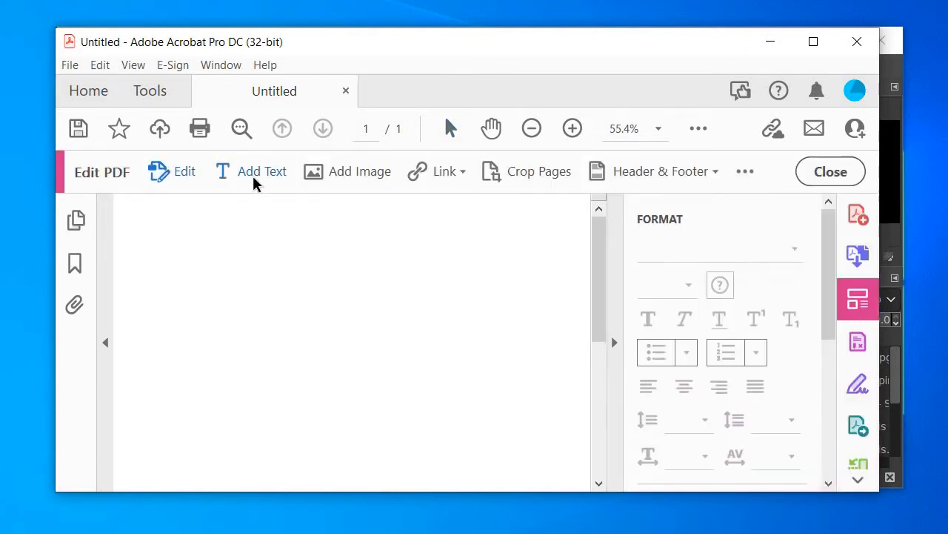
{"action": "left_click", "coordinate": [254, 178]}
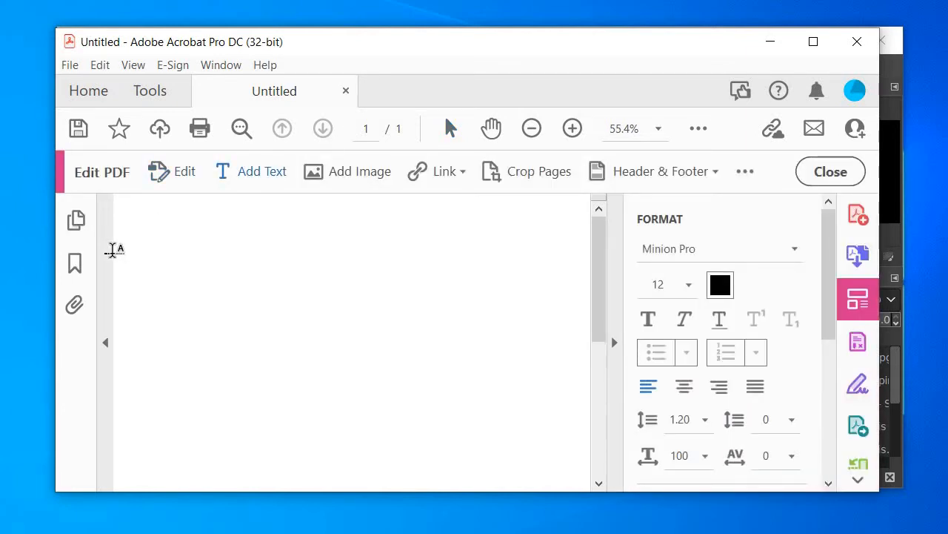
{"action": "left_click_drag", "start_coordinate": [111, 252], "coordinate": [599, 340]}
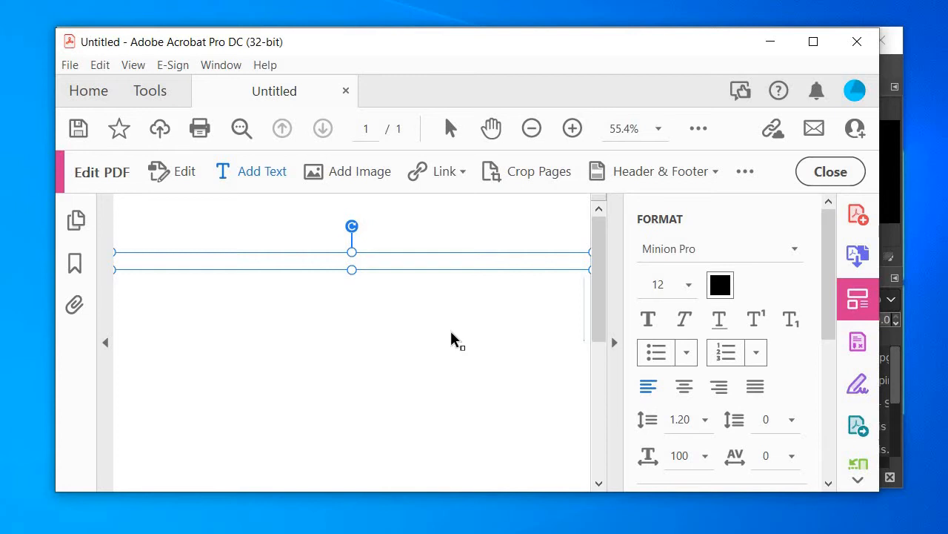
{"action": "type", "text": "The"}
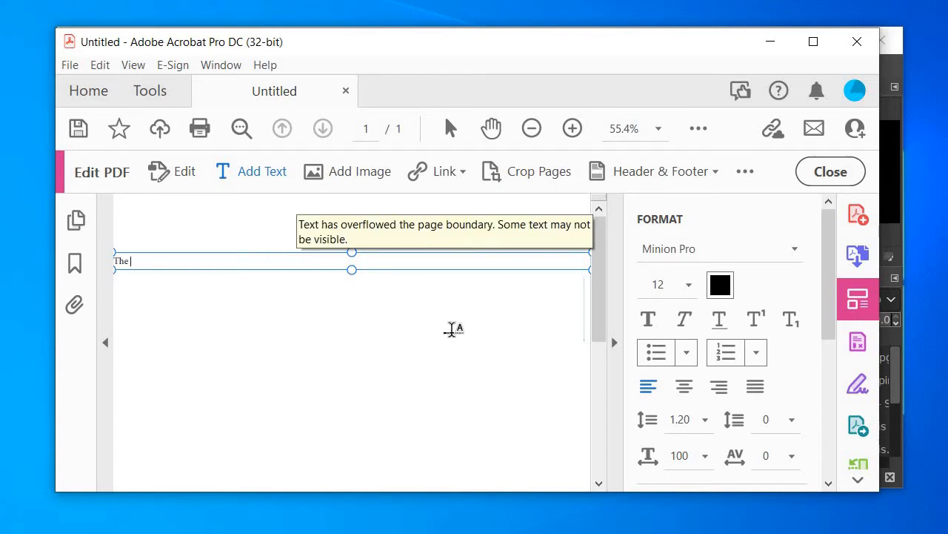
{"action": "key", "text": "BackSpace"}
{"action": "key", "text": "BackSpace"}
{"action": "type", "text": "My New Story"}
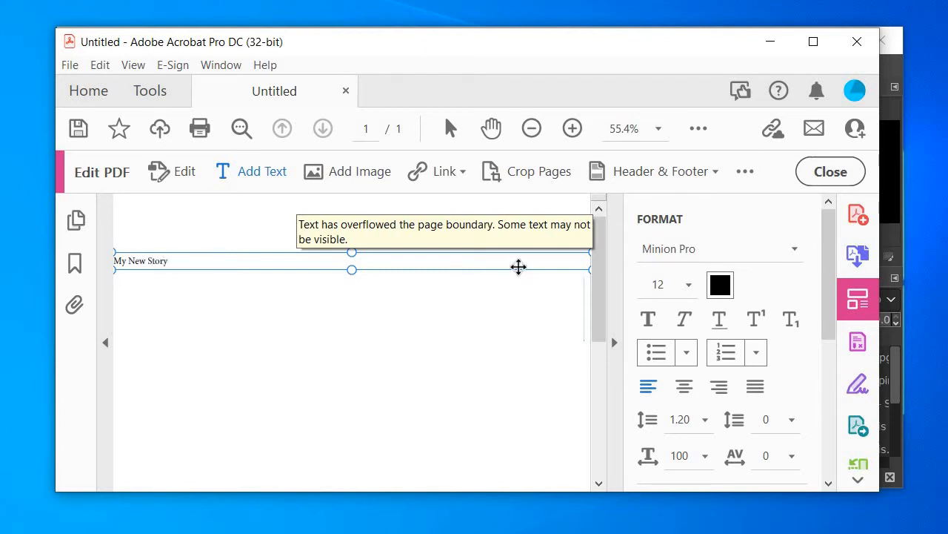
Set the title text to the Coconat font at size 48
{"action": "left_click", "coordinate": [519, 267]}
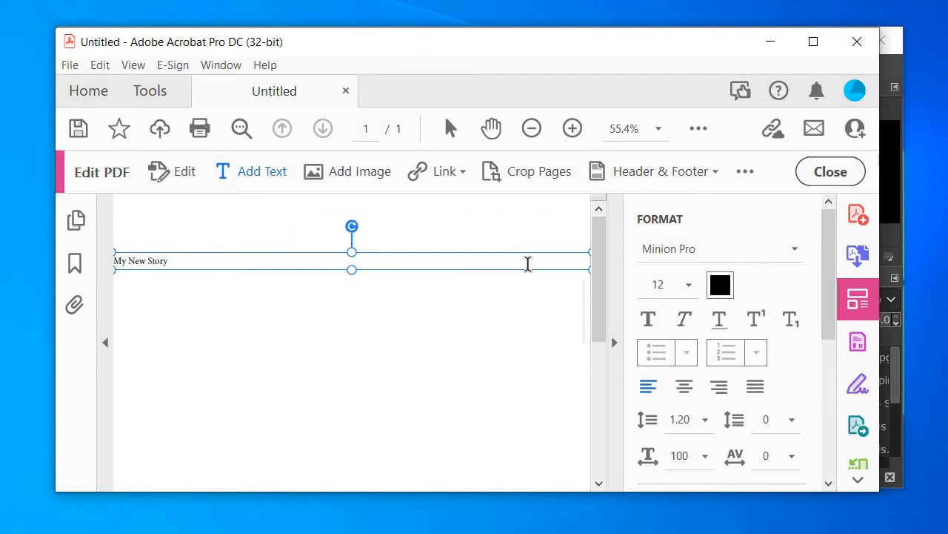
{"action": "left_click", "coordinate": [708, 254]}
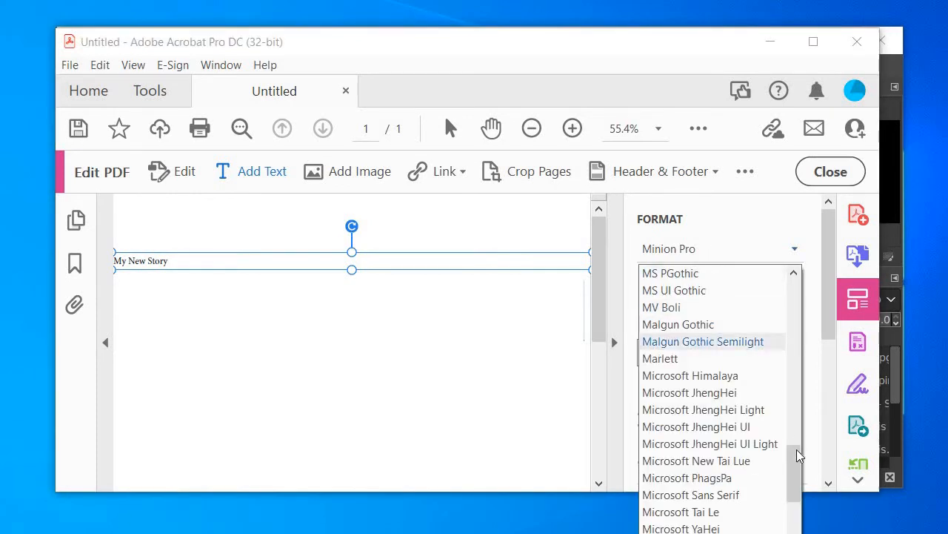
{"action": "left_click_drag", "start_coordinate": [797, 461], "coordinate": [804, 369]}
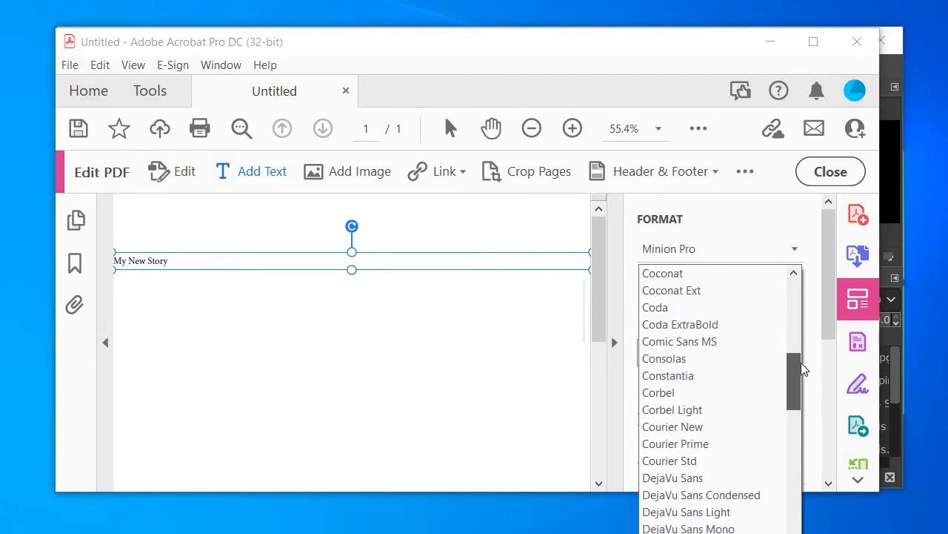
{"action": "left_click", "coordinate": [696, 274]}
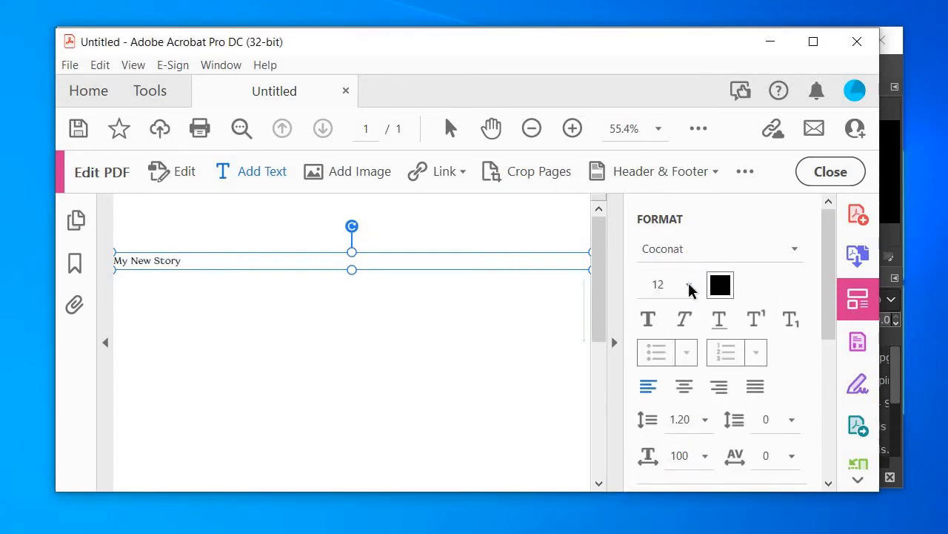
{"action": "left_click", "coordinate": [689, 286]}
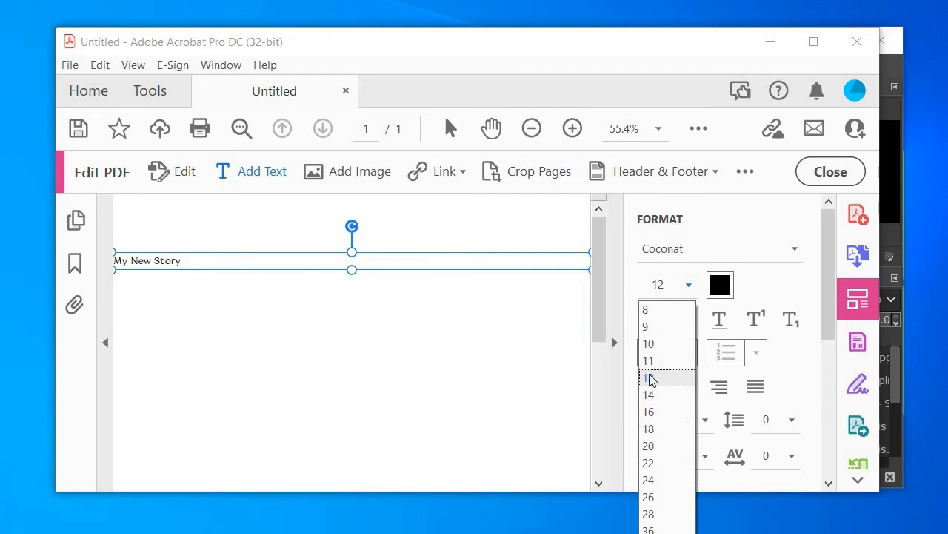
{"action": "left_click", "coordinate": [667, 514]}
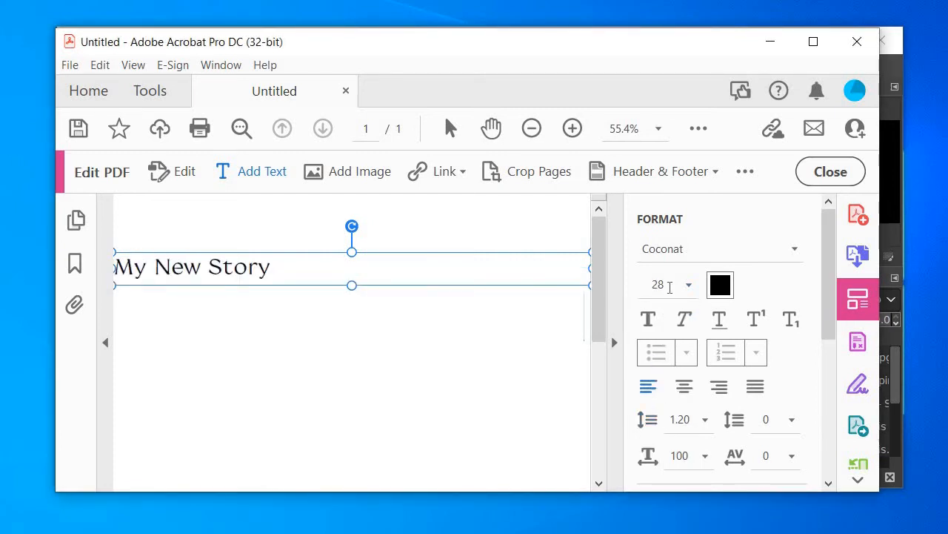
{"action": "left_click", "coordinate": [688, 286]}
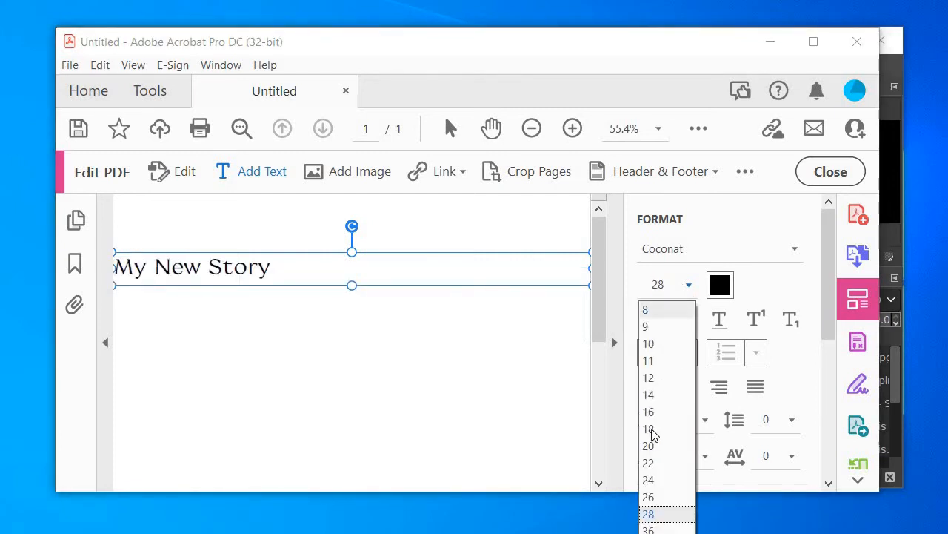
{"action": "left_click", "coordinate": [650, 532]}
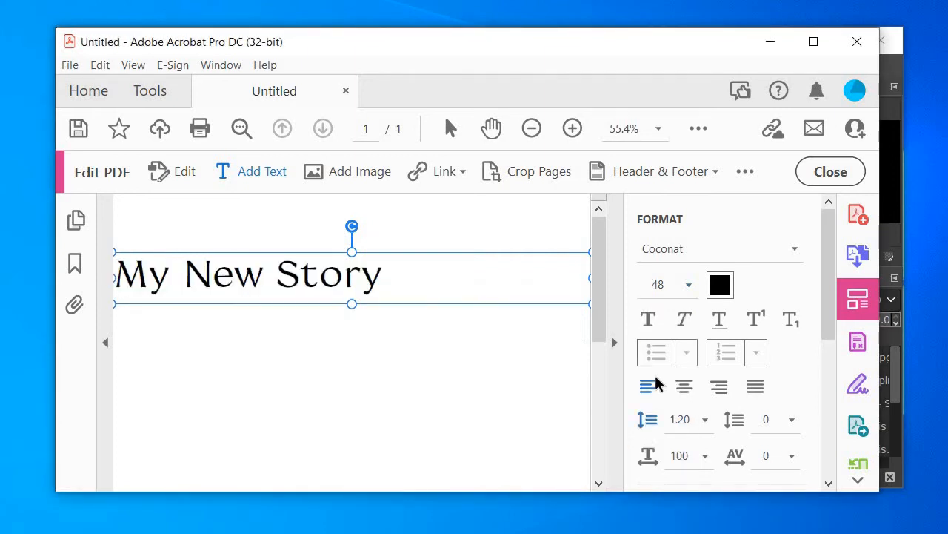
Make the title text bold and colour it dark blue
{"action": "left_click", "coordinate": [649, 319]}
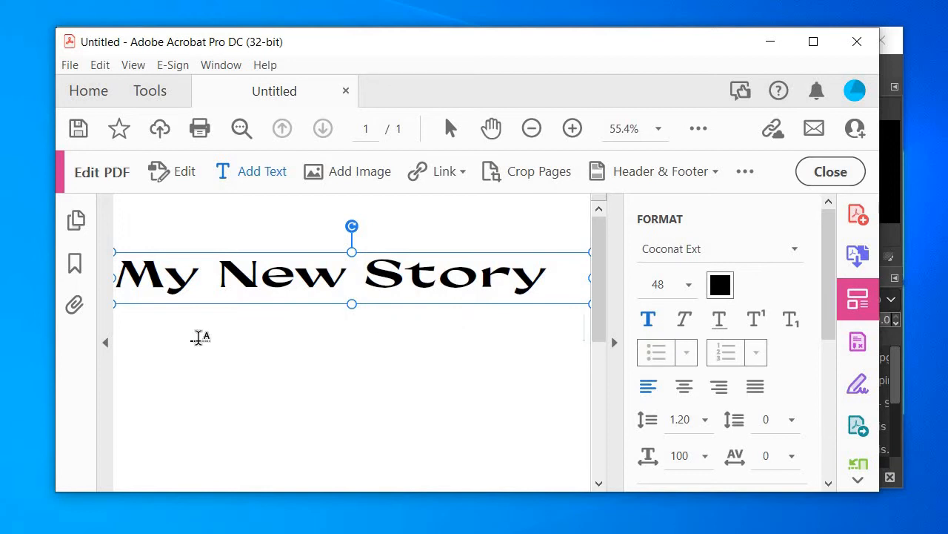
{"action": "left_click", "coordinate": [721, 285]}
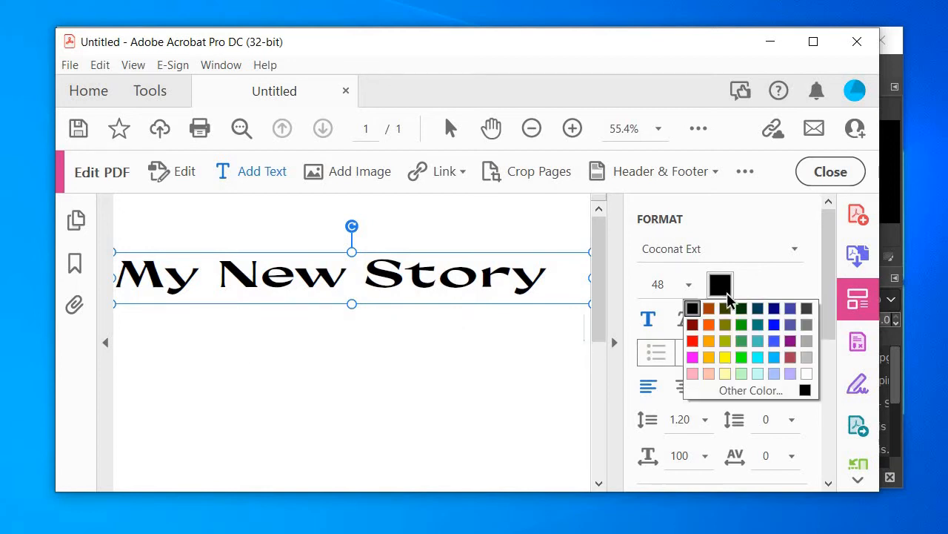
{"action": "left_click", "coordinate": [773, 309]}
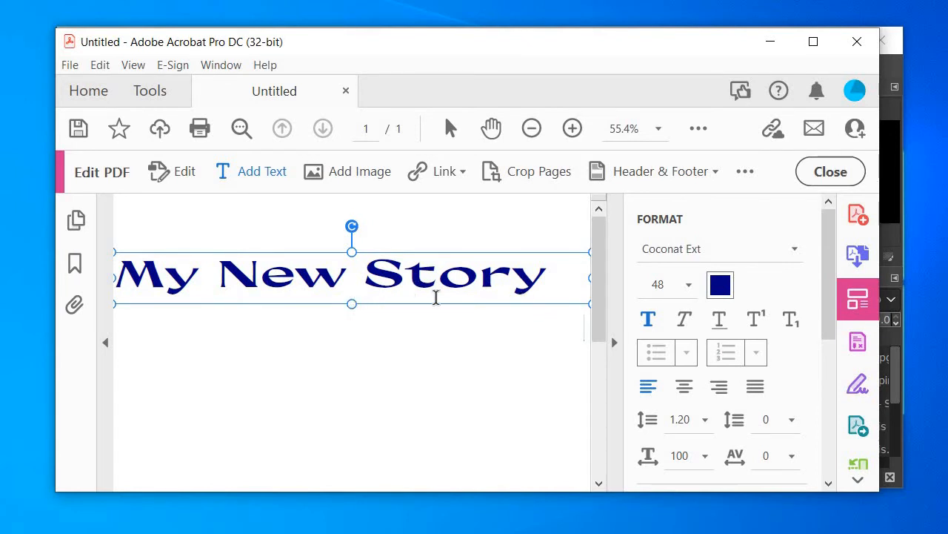
Rotate all pages of the title document clockwise 90 degrees, including even and odd pages of any orientation
{"action": "left_click", "coordinate": [183, 181]}
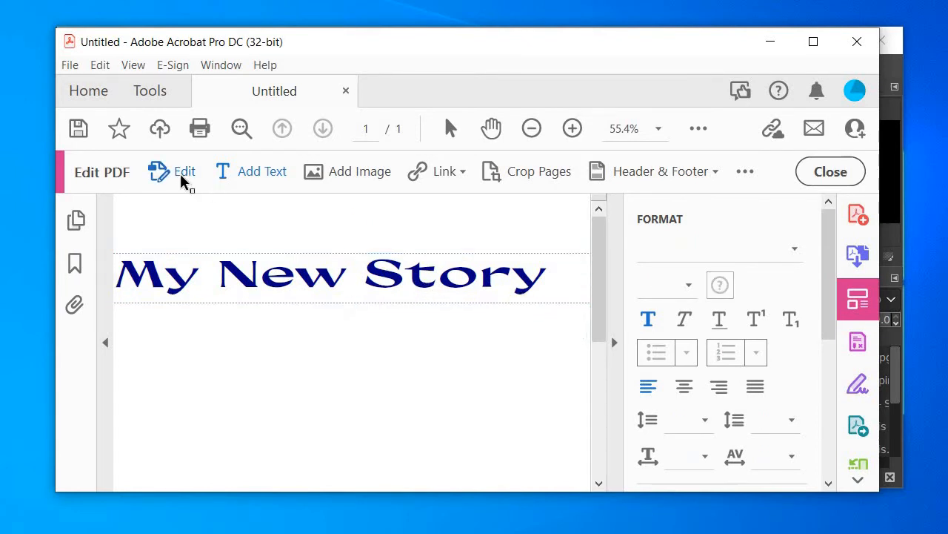
{"action": "left_click", "coordinate": [228, 181]}
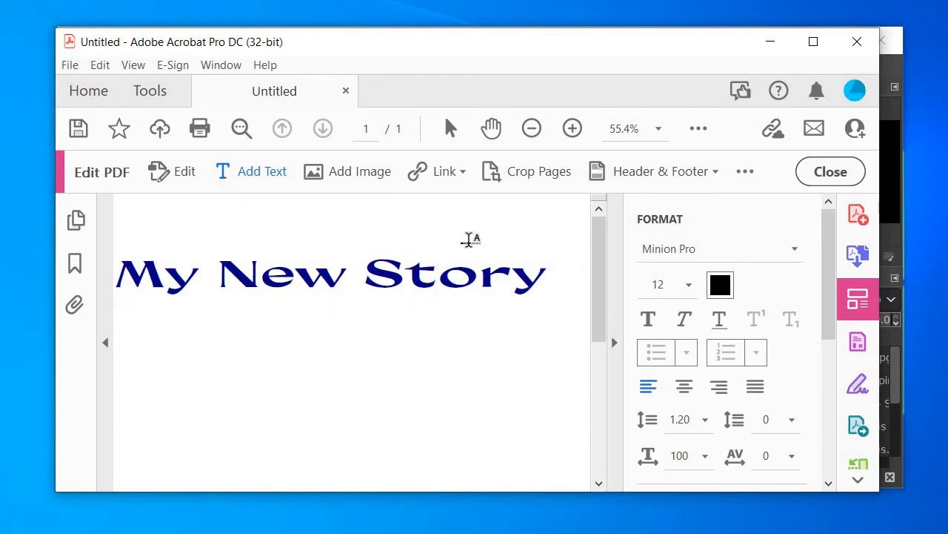
{"action": "left_click", "coordinate": [487, 250]}
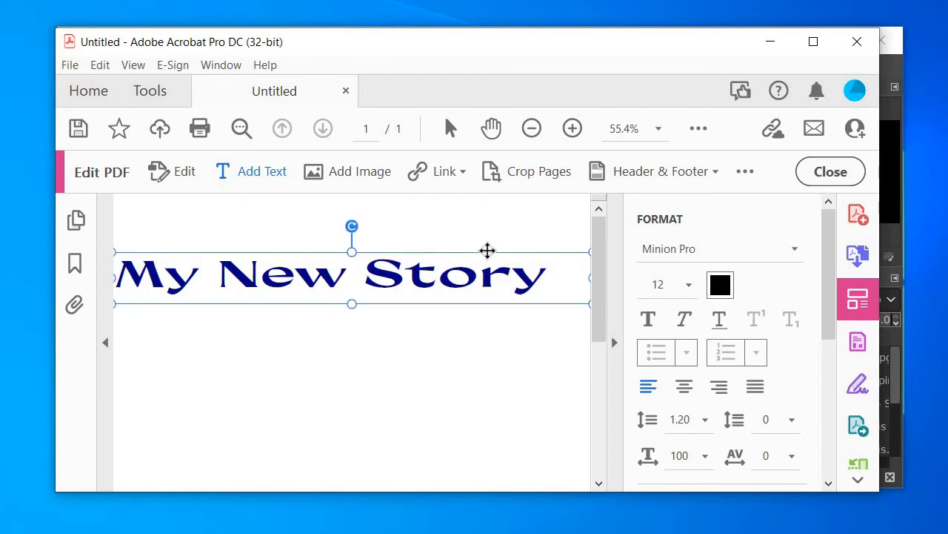
{"action": "left_click", "coordinate": [700, 134]}
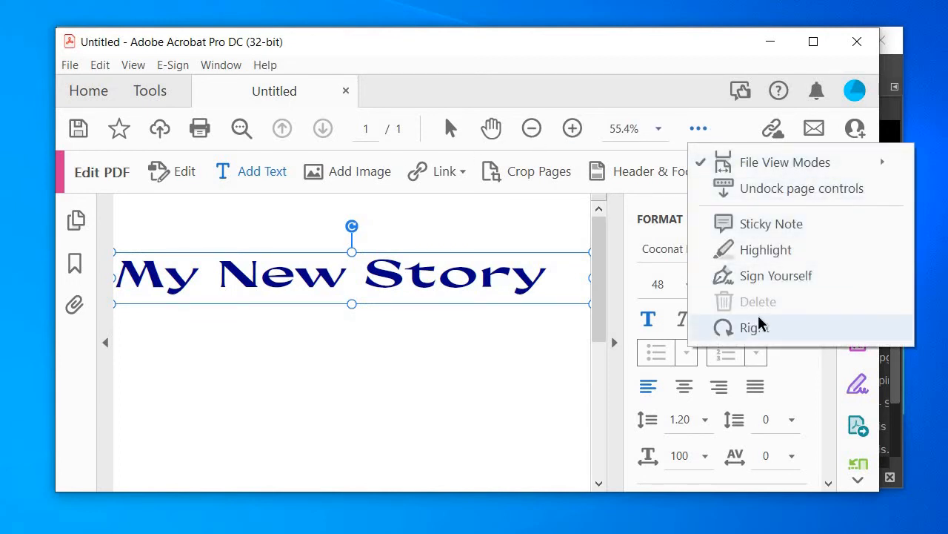
{"action": "left_click", "coordinate": [756, 327]}
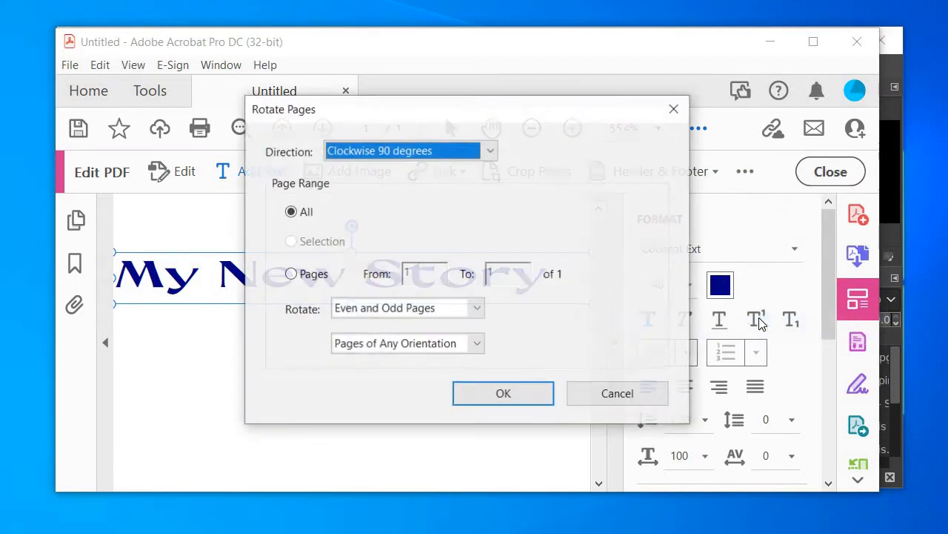
{"action": "left_click", "coordinate": [492, 394]}
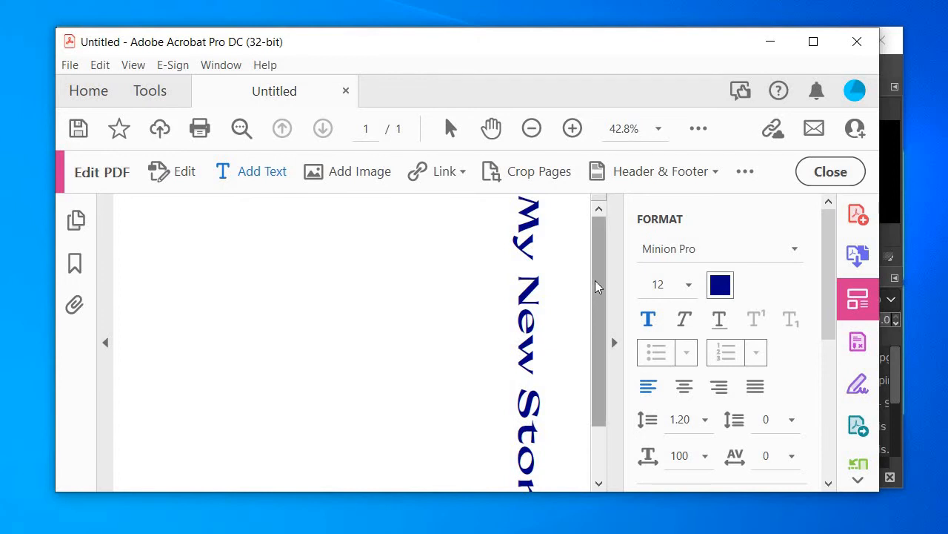
Look over the rotated title page and close the Acrobat document without saving the changes
{"action": "scroll", "coordinate": [599, 287], "scroll_direction": "down", "scroll_amount": 3}
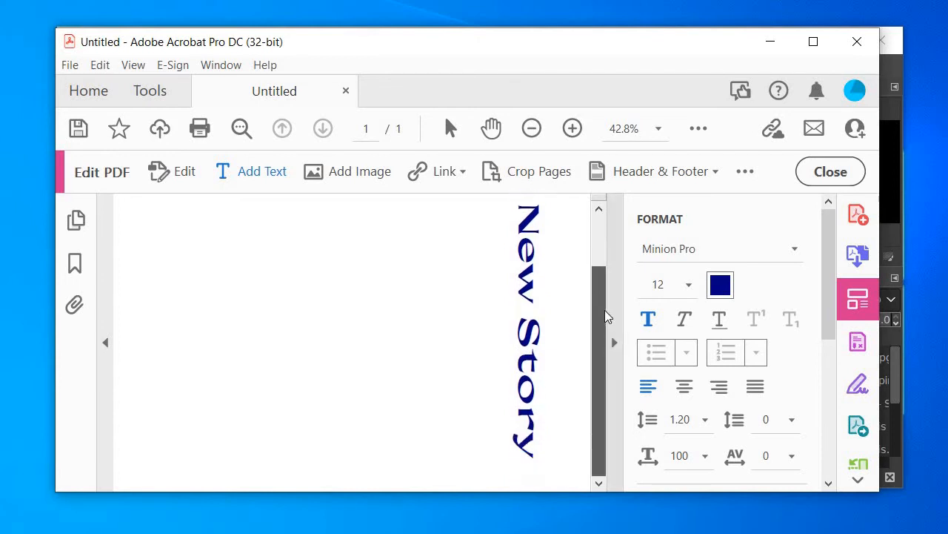
{"action": "scroll", "coordinate": [606, 316], "scroll_direction": "up", "scroll_amount": 3}
{"action": "scroll", "coordinate": [605, 296], "scroll_direction": "down", "scroll_amount": 1}
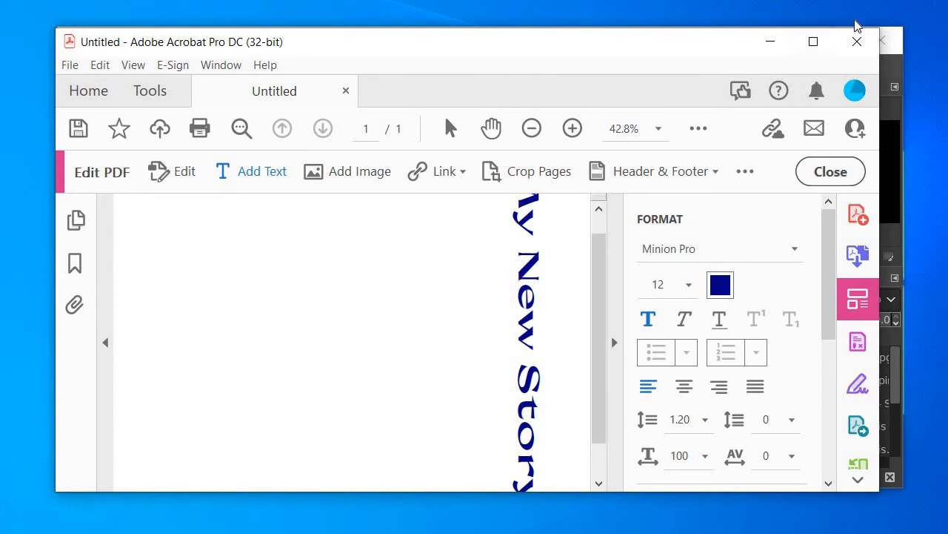
{"action": "left_click", "coordinate": [858, 42]}
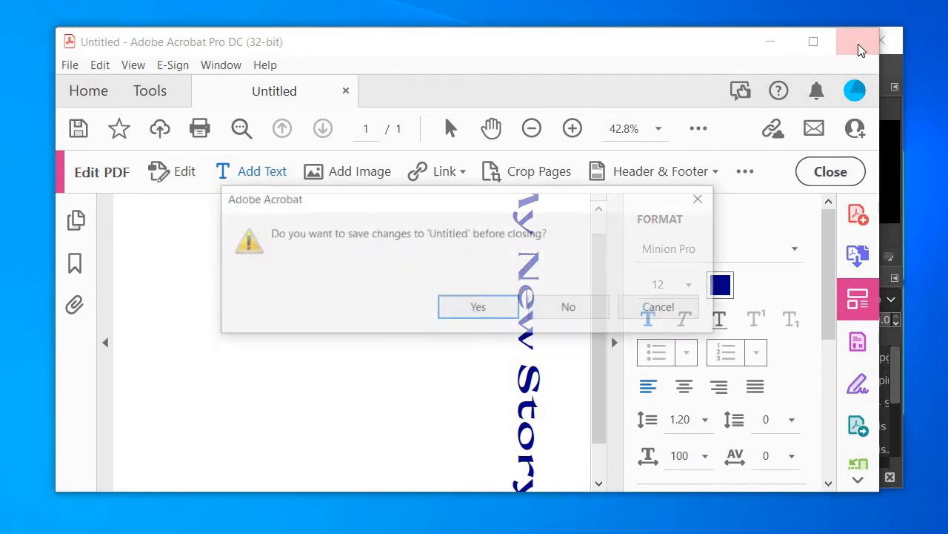
{"action": "left_click", "coordinate": [586, 307]}
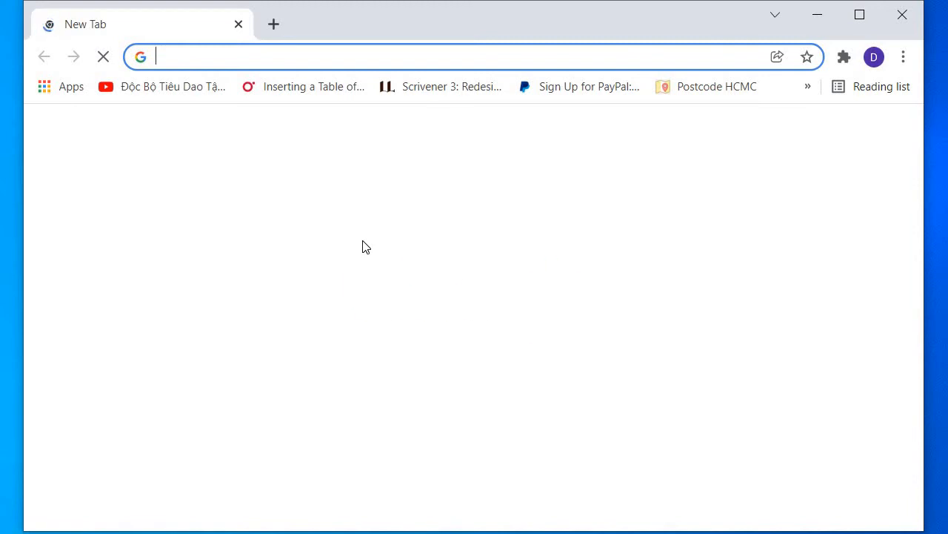
Open pixabay.com in Chrome and search its images for "romantic scene"
{"action": "type", "text": "p"}
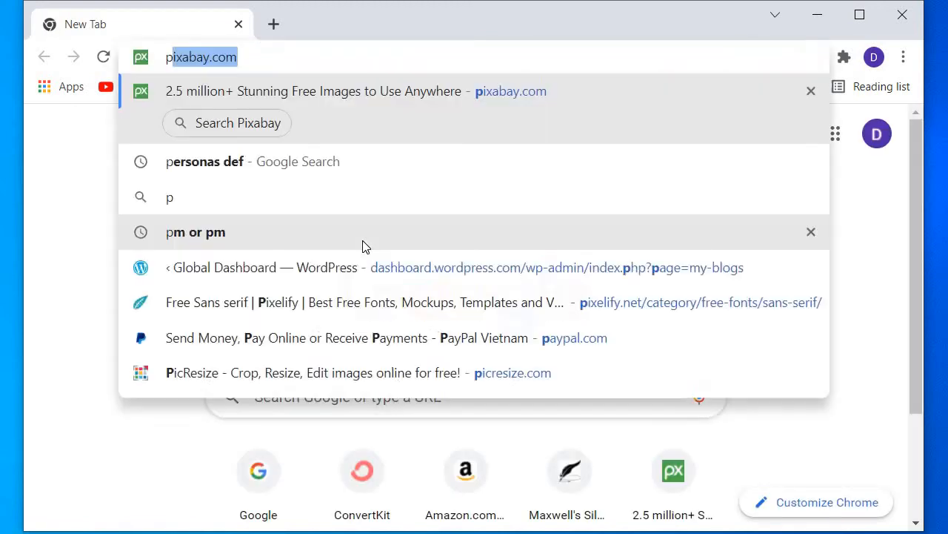
{"action": "type", "text": "i"}
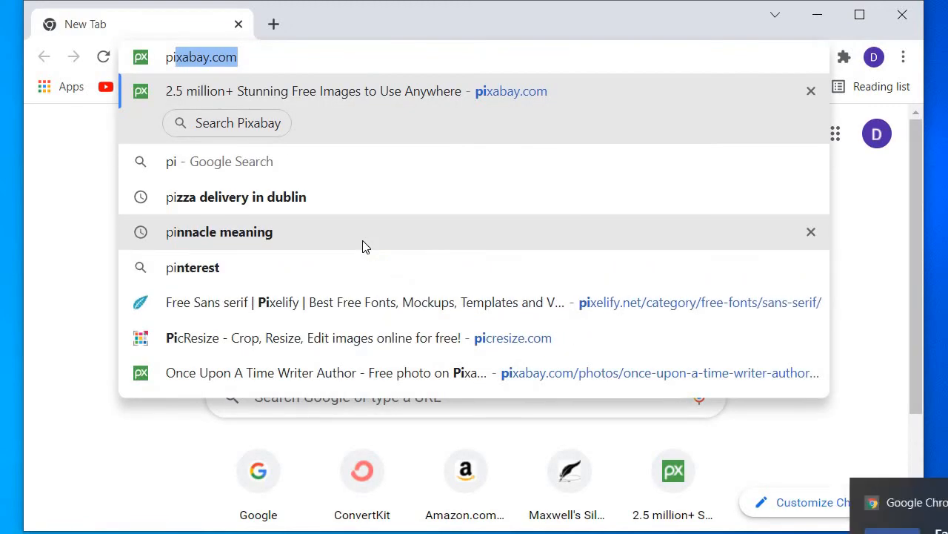
{"action": "key", "text": "Return"}
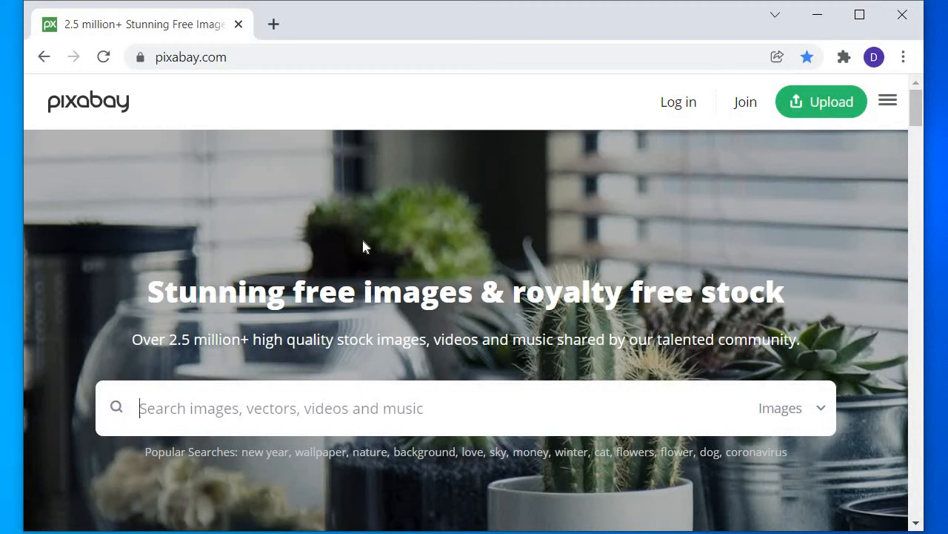
{"action": "left_click", "coordinate": [353, 424]}
{"action": "left_click", "coordinate": [387, 408]}
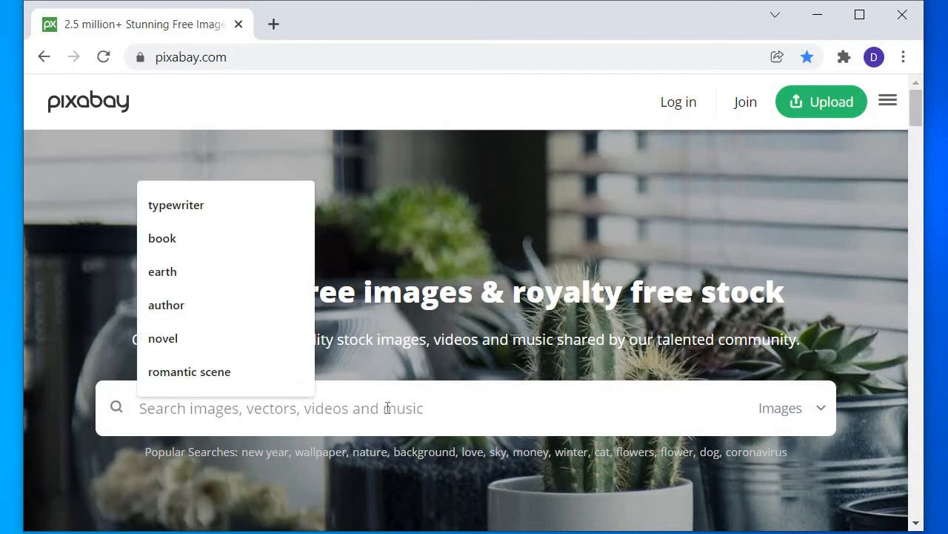
{"action": "left_click", "coordinate": [198, 382]}
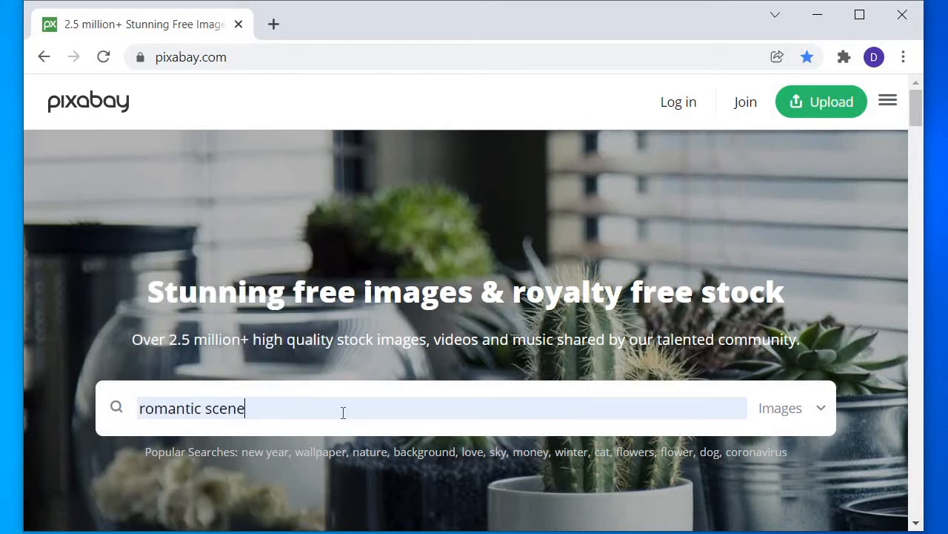
{"action": "key", "text": "Return"}
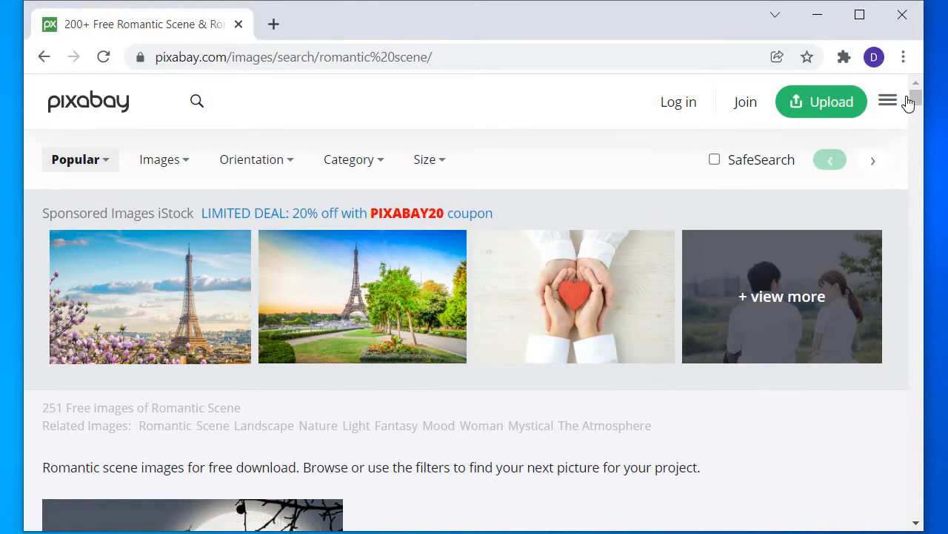
Open the photo of the beach sunset with a heart drawn in the sand and check its licence terms
{"action": "left_click_drag", "start_coordinate": [914, 98], "coordinate": [908, 116]}
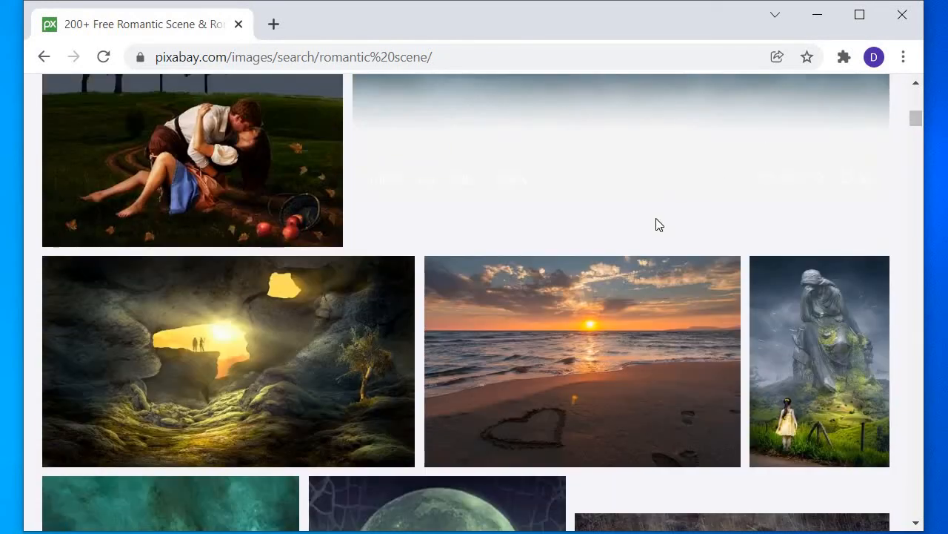
{"action": "left_click", "coordinate": [621, 324]}
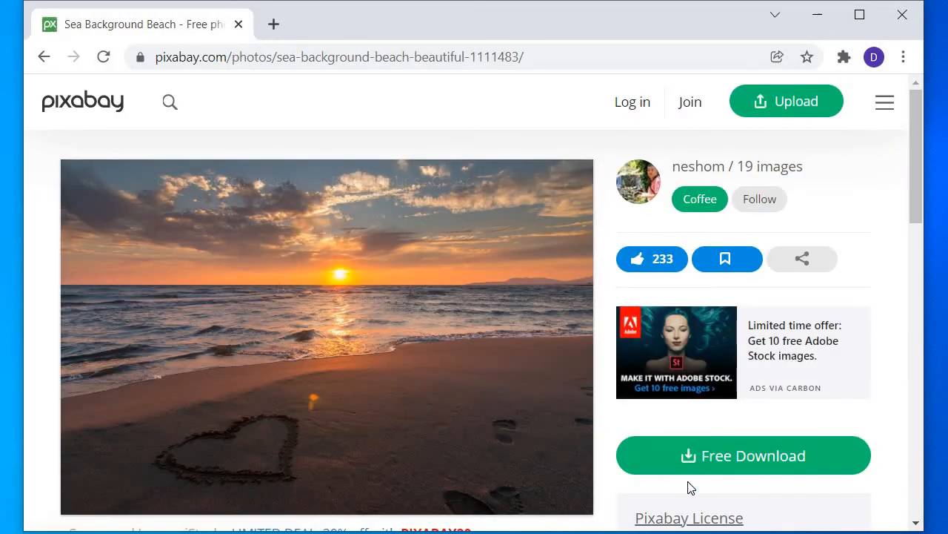
{"action": "left_click_drag", "start_coordinate": [912, 157], "coordinate": [919, 199]}
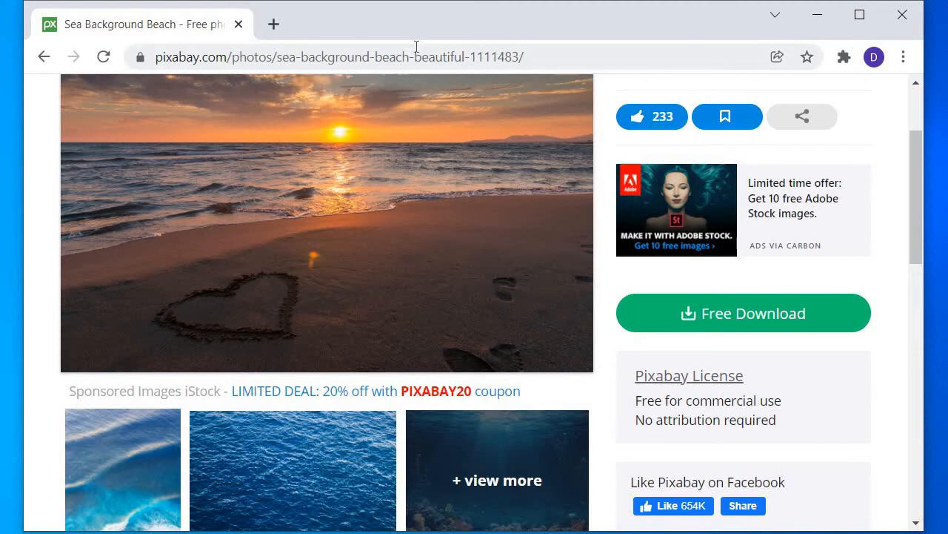
Return to the pixabay.com home page and search its images for "lips"
{"action": "left_click", "coordinate": [541, 50]}
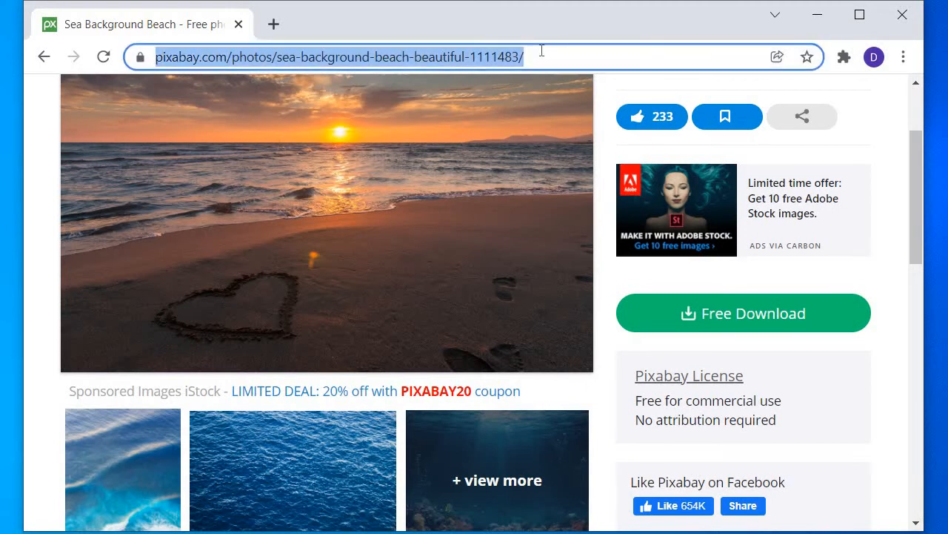
{"action": "type", "text": "pi"}
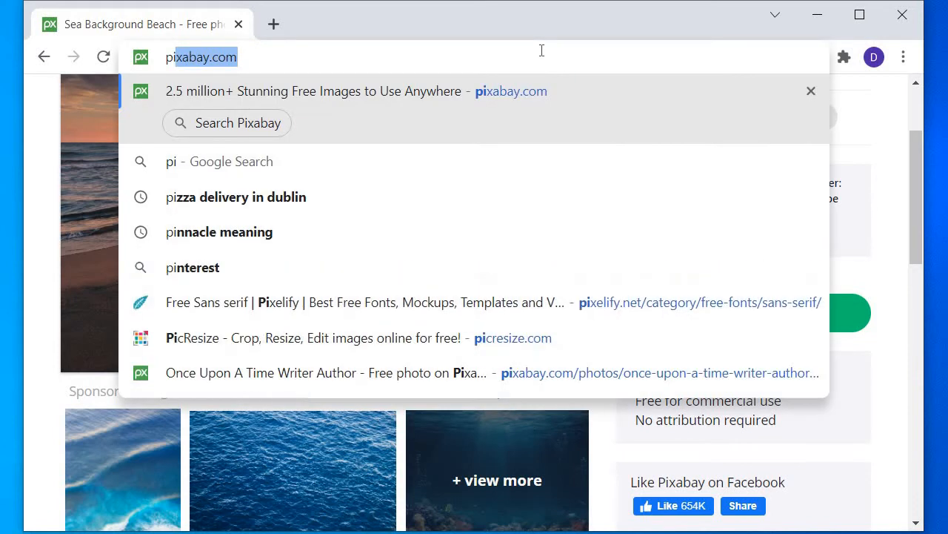
{"action": "key", "text": "Return"}
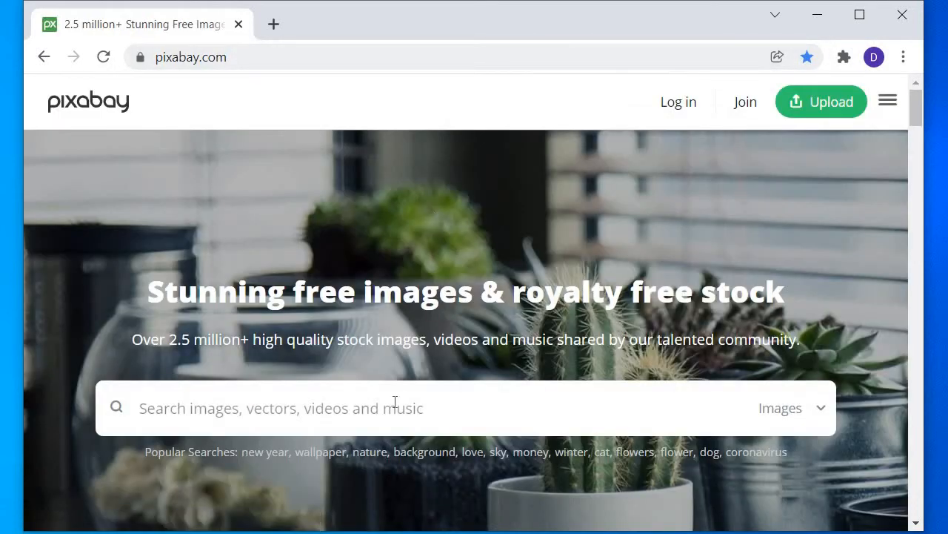
{"action": "left_click", "coordinate": [395, 402]}
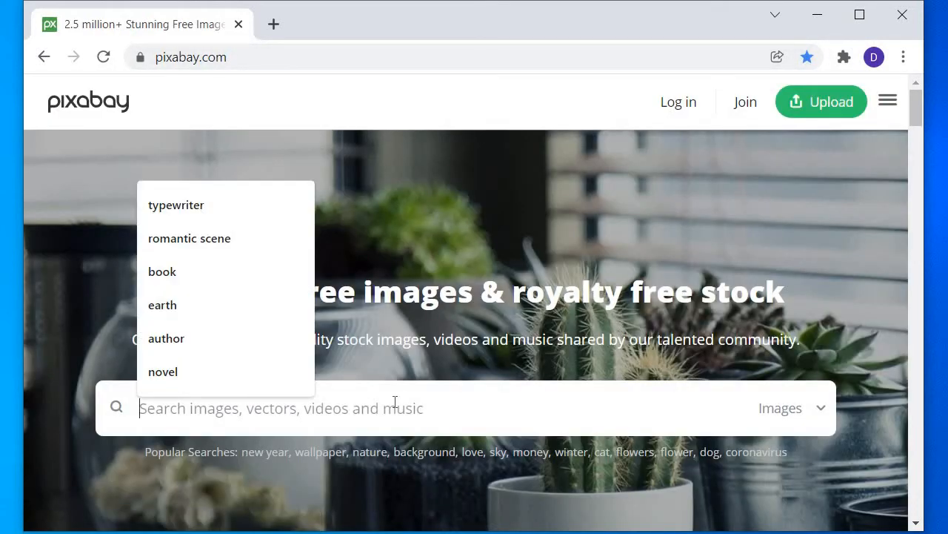
{"action": "type", "text": "lips"}
{"action": "key", "text": "Return"}
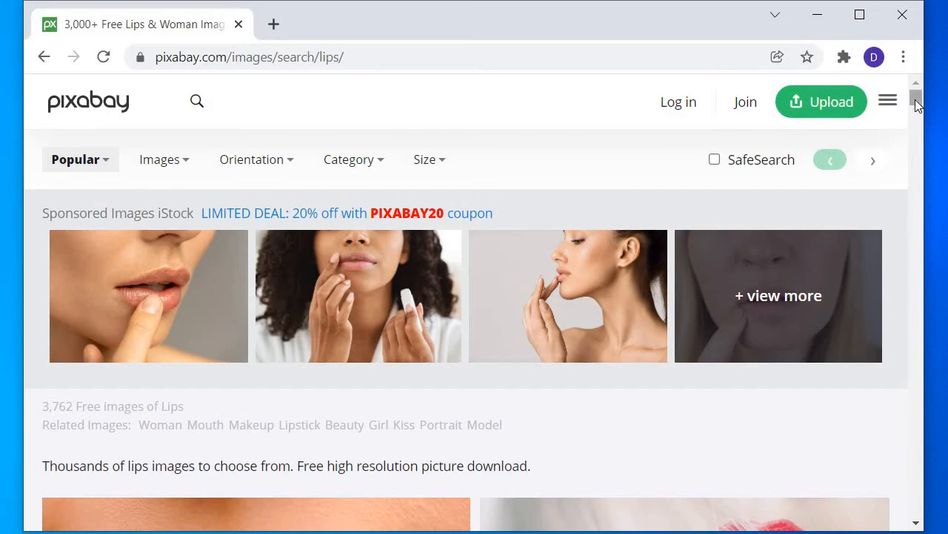
Browse the lips images, open the photo of the model with windblown hair and check its licence terms
{"action": "scroll", "coordinate": [916, 104], "scroll_direction": "down", "scroll_amount": 12}
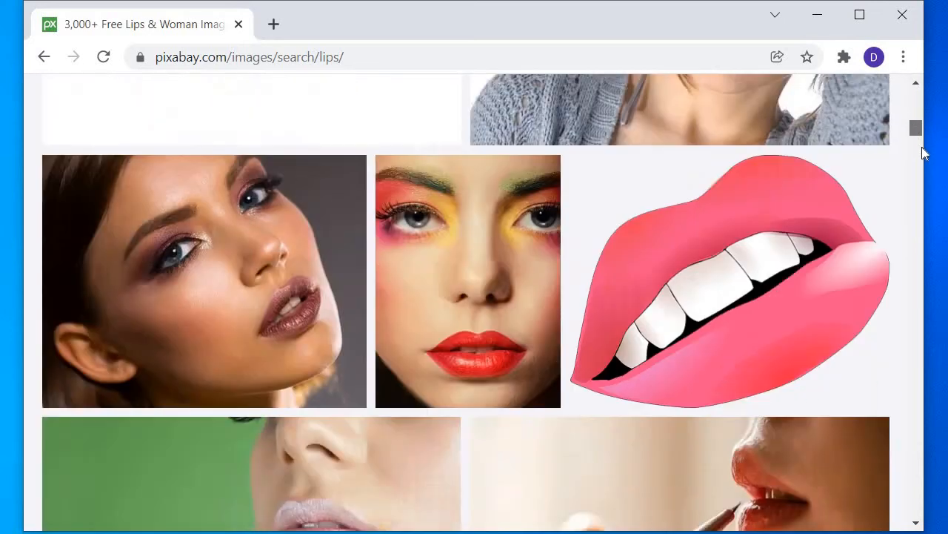
{"action": "scroll", "coordinate": [923, 152], "scroll_direction": "down", "scroll_amount": 15}
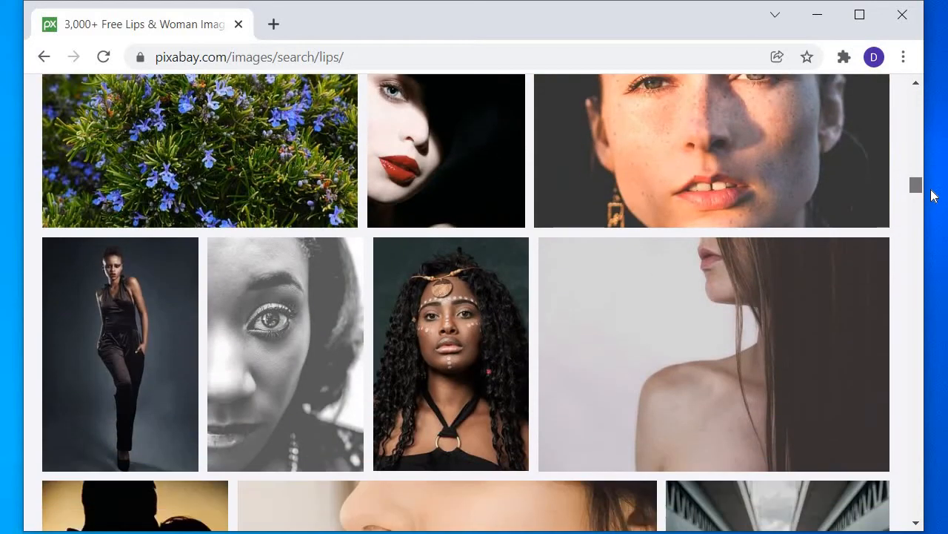
{"action": "left_click_drag", "start_coordinate": [932, 194], "coordinate": [947, 337]}
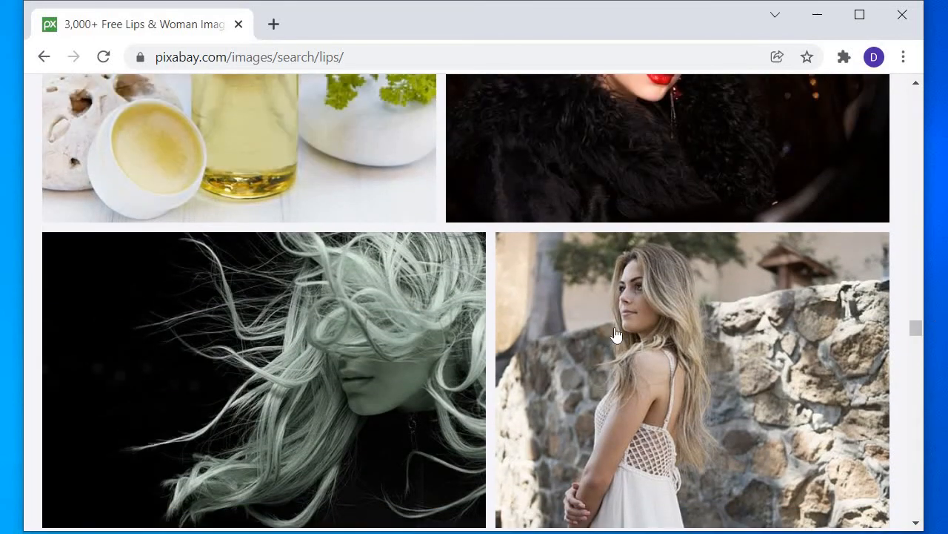
{"action": "left_click", "coordinate": [359, 370]}
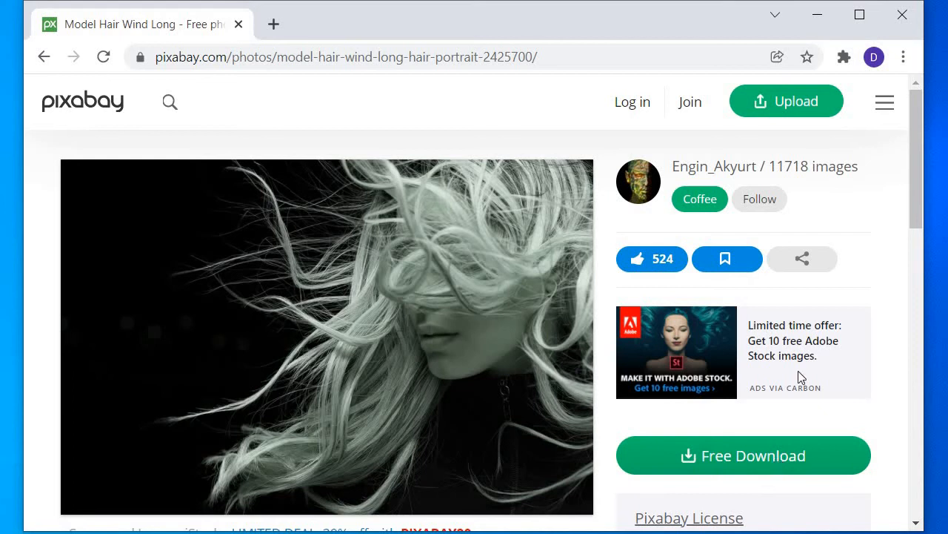
{"action": "left_click_drag", "start_coordinate": [919, 186], "coordinate": [920, 246]}
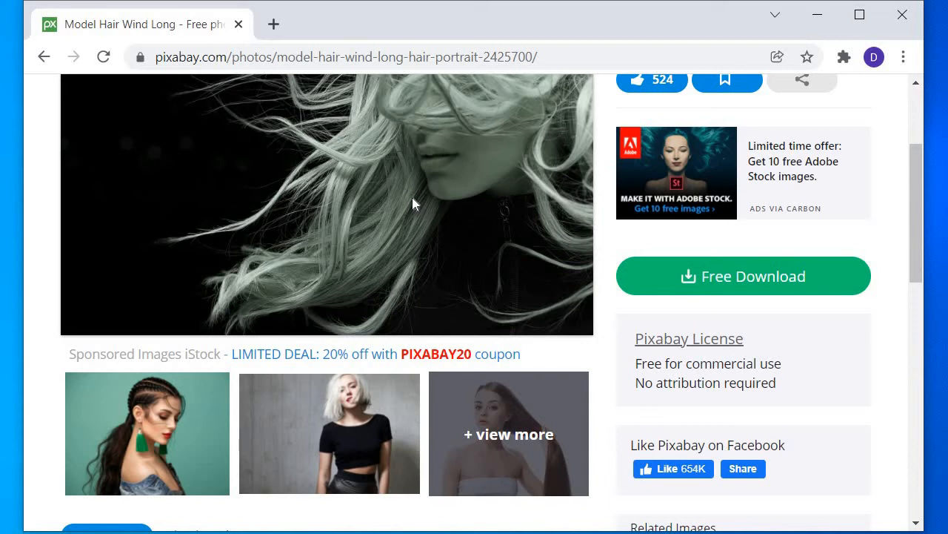
Close the browser and place the Romantic Background image from the Sample Book Cover folder on the GIMP cover canvas as a new layer
{"action": "left_click", "coordinate": [903, 16]}
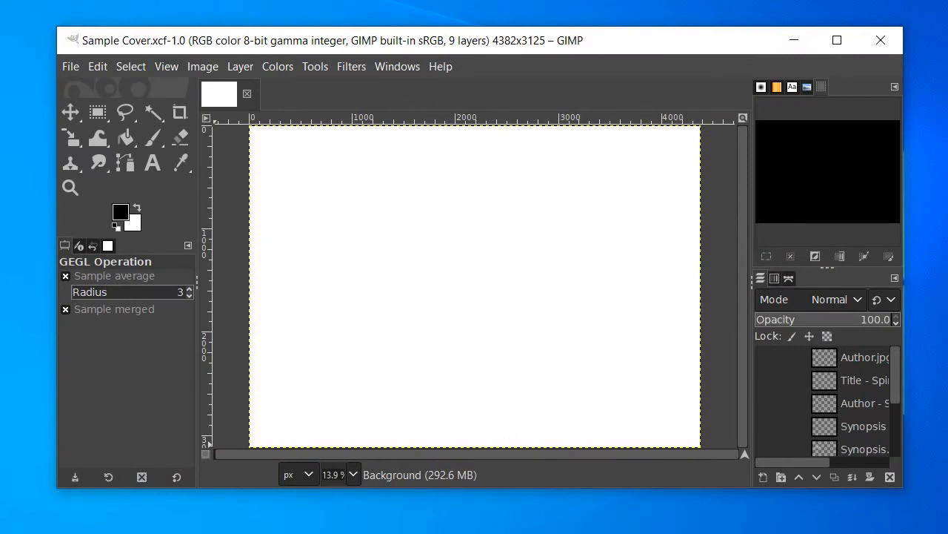
{"action": "left_click", "coordinate": [52, 518]}
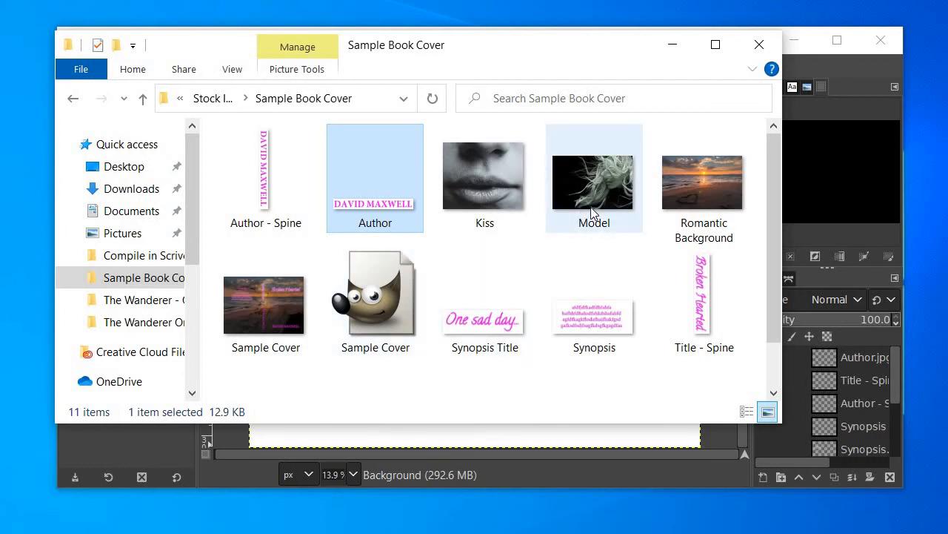
{"action": "left_click_drag", "start_coordinate": [593, 213], "coordinate": [593, 233]}
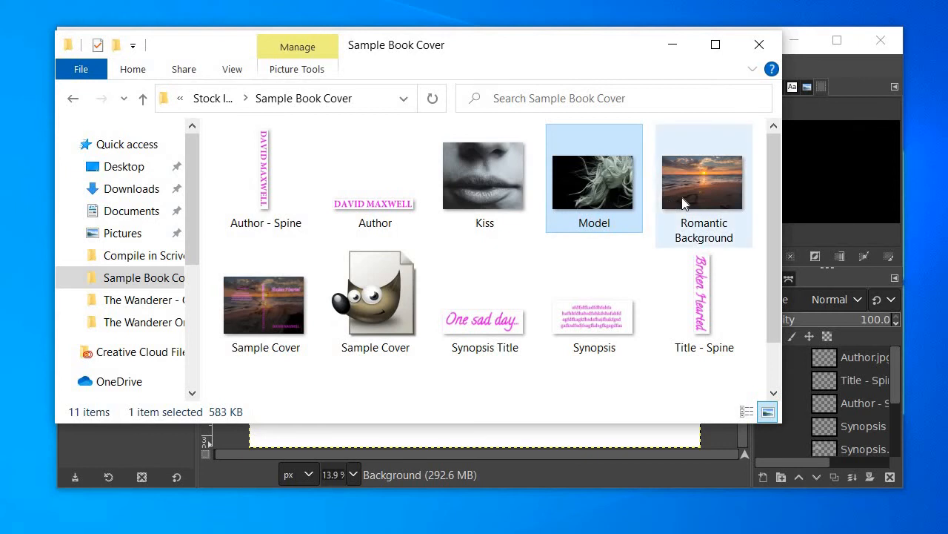
{"action": "left_click_drag", "start_coordinate": [683, 204], "coordinate": [461, 437]}
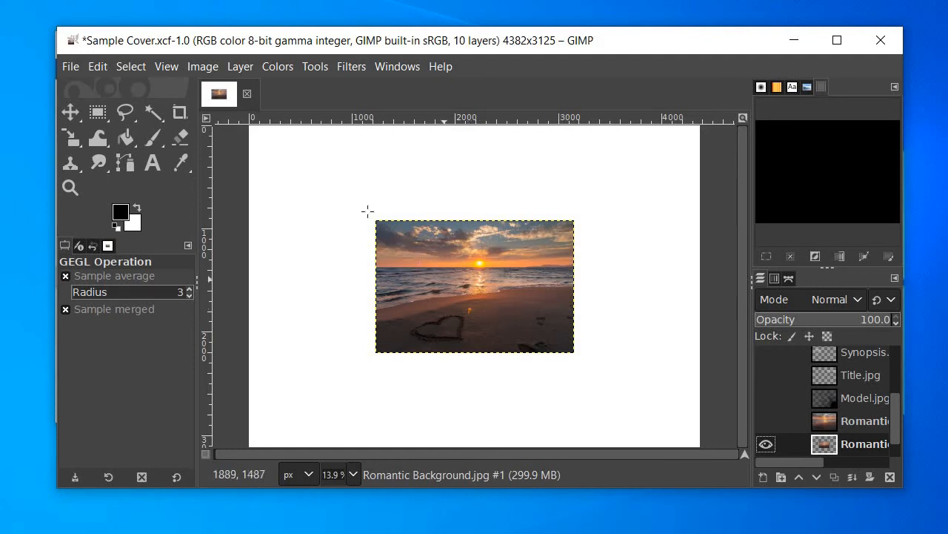
Open the Scale Layer settings for the new Romantic Background layer and switch the size unit to inches
{"action": "left_click", "coordinate": [235, 65]}
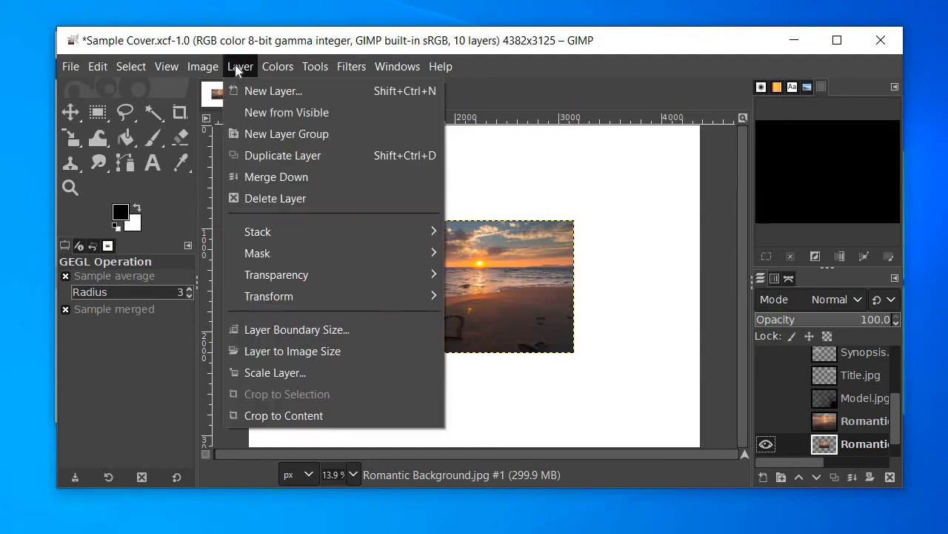
{"action": "left_click", "coordinate": [303, 373]}
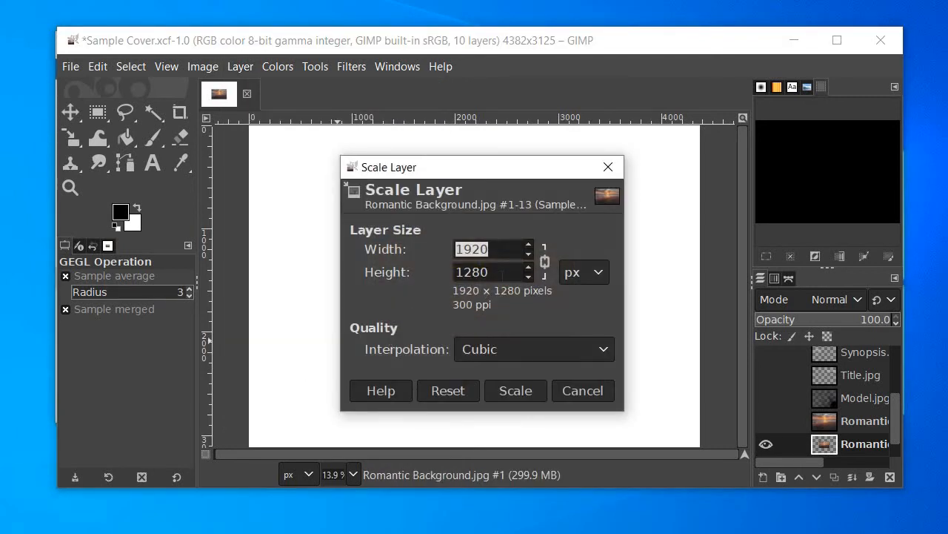
{"action": "left_click", "coordinate": [289, 311]}
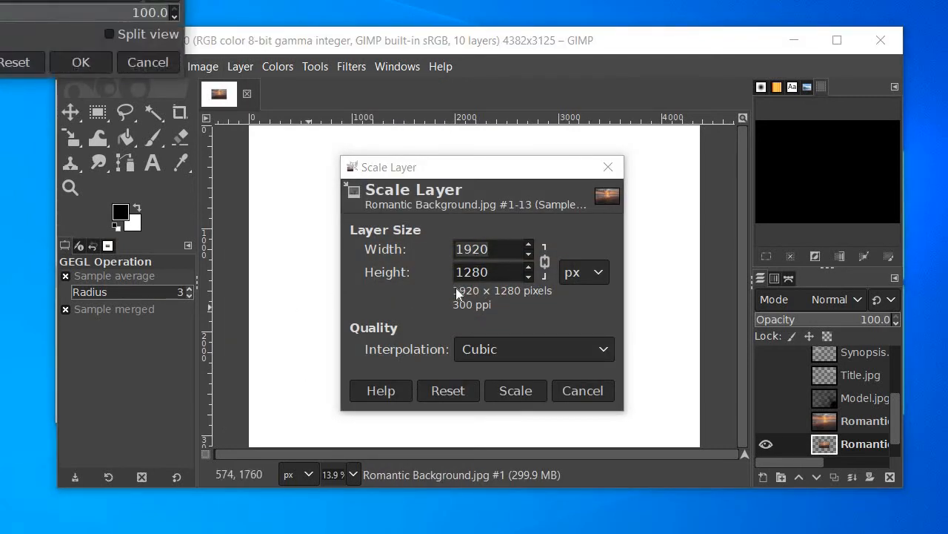
{"action": "left_click_drag", "start_coordinate": [490, 272], "coordinate": [447, 280]}
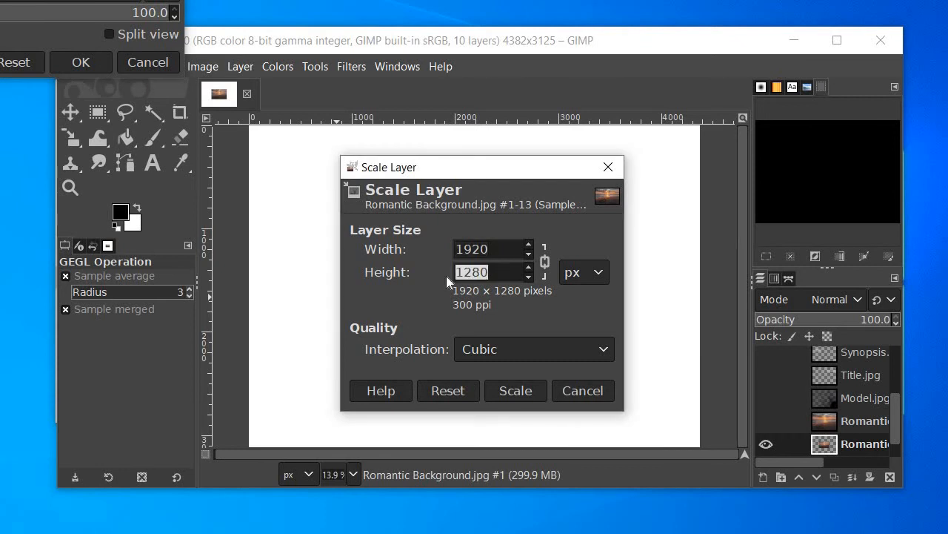
{"action": "left_click", "coordinate": [148, 62]}
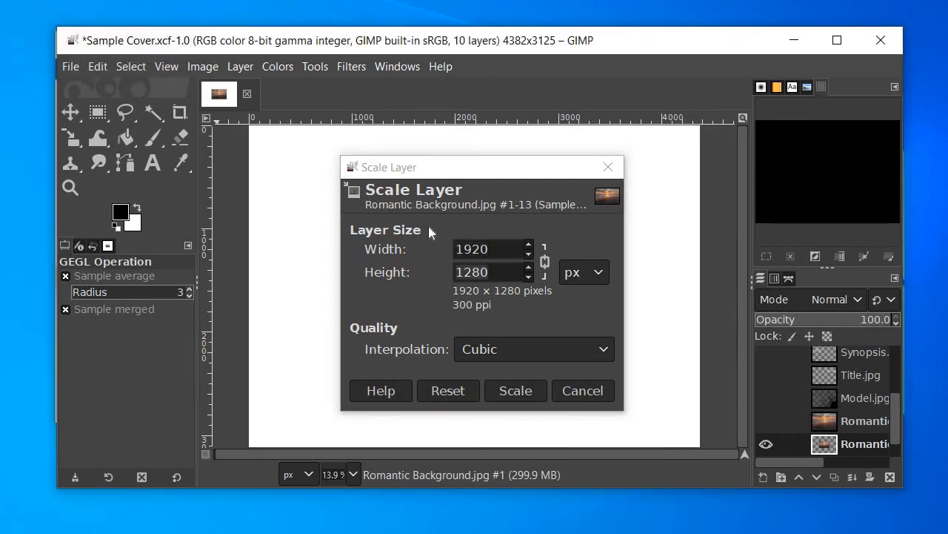
{"action": "left_click", "coordinate": [580, 274]}
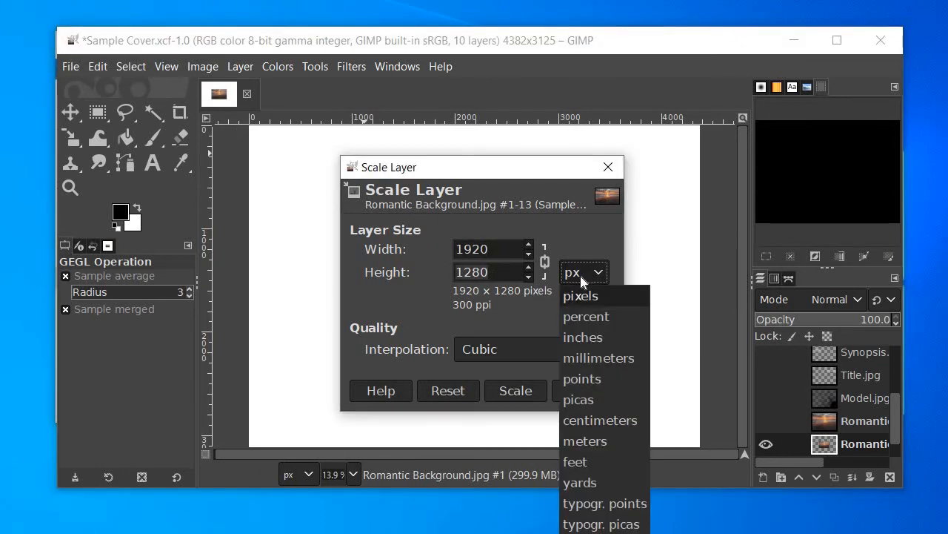
{"action": "left_click", "coordinate": [587, 336]}
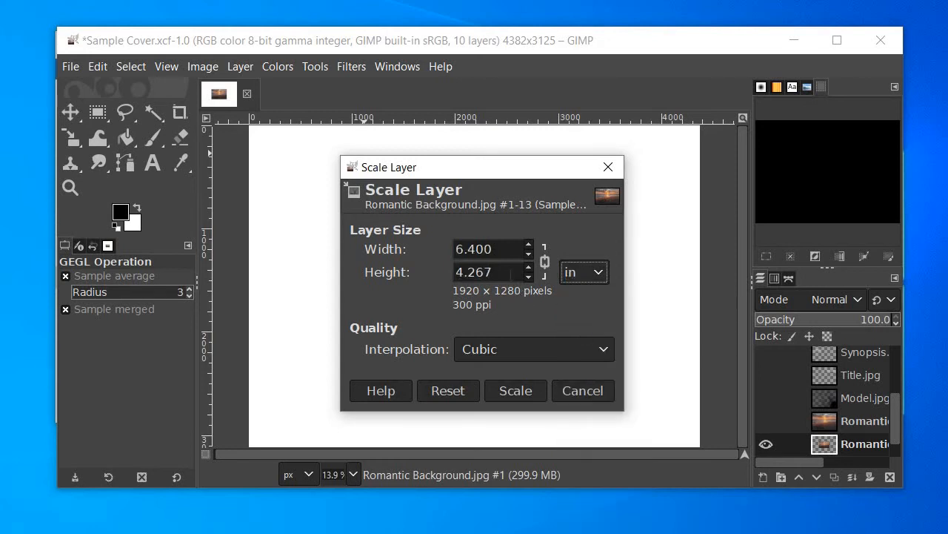
Scale the new Romantic Background layer to a height of 10.417 inches
{"action": "left_click_drag", "start_coordinate": [496, 272], "coordinate": [455, 272]}
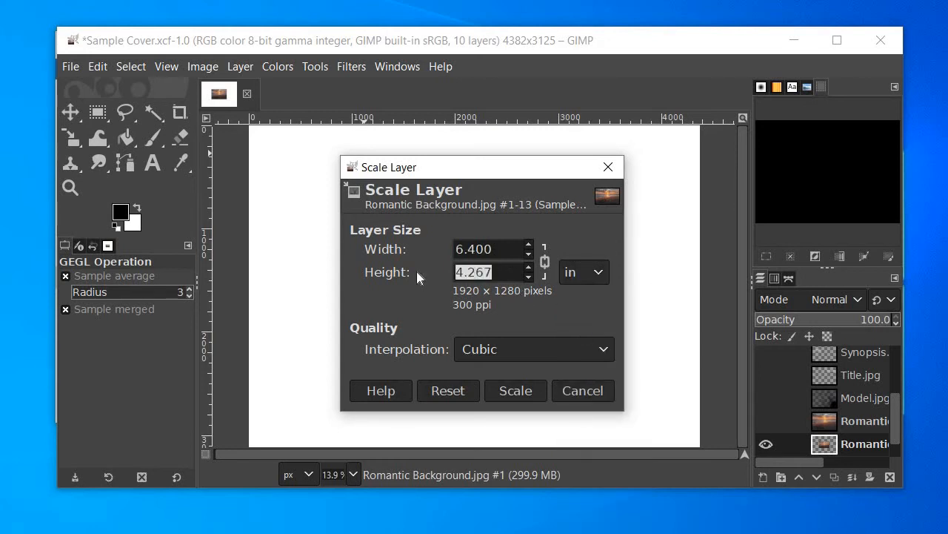
{"action": "type", "text": "14."}
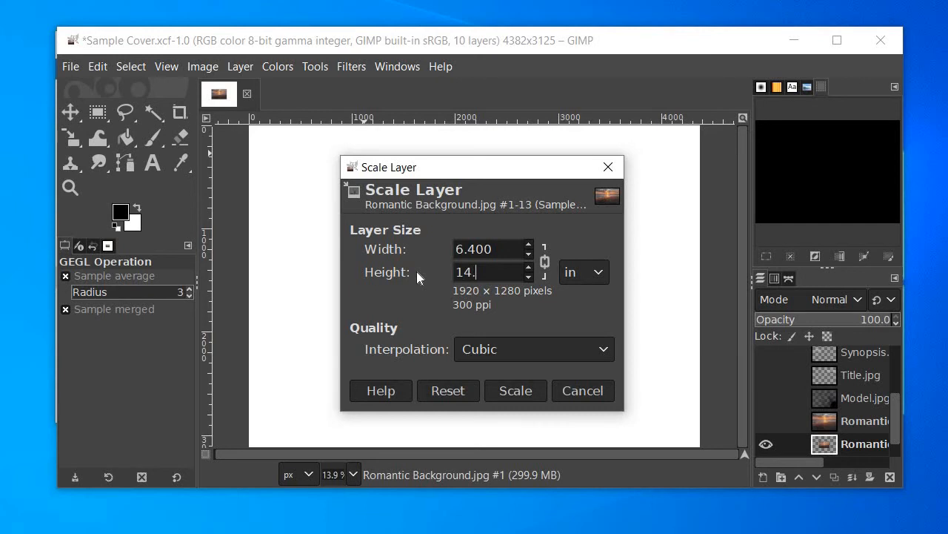
{"action": "type", "text": "4"}
{"action": "key", "text": "BackSpace"}
{"action": "key", "text": "BackSpace"}
{"action": "key", "text": "BackSpace"}
{"action": "type", "text": "0.417"}
{"action": "left_click", "coordinate": [512, 386]}
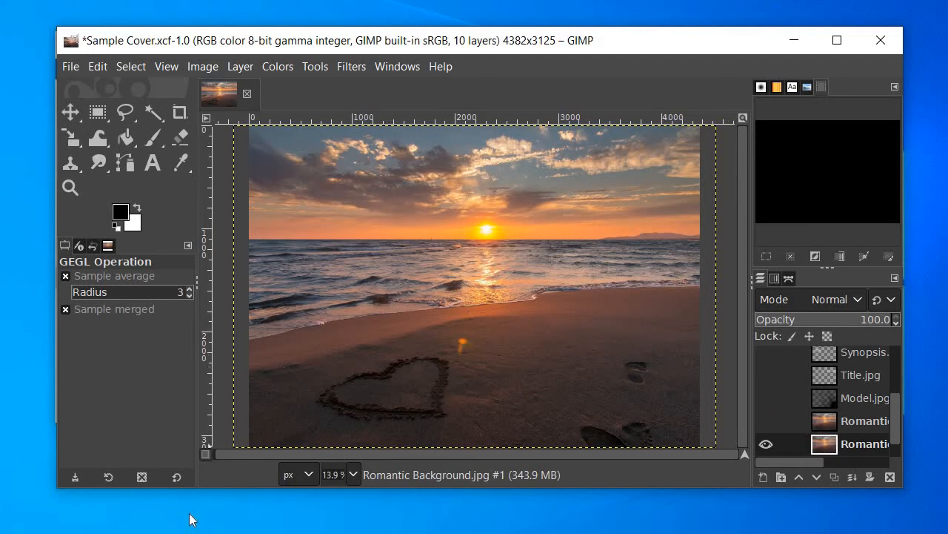
Look over the files in the Sample Book Cover folder, return to the cover and activate the Move tool
{"action": "left_click", "coordinate": [170, 532]}
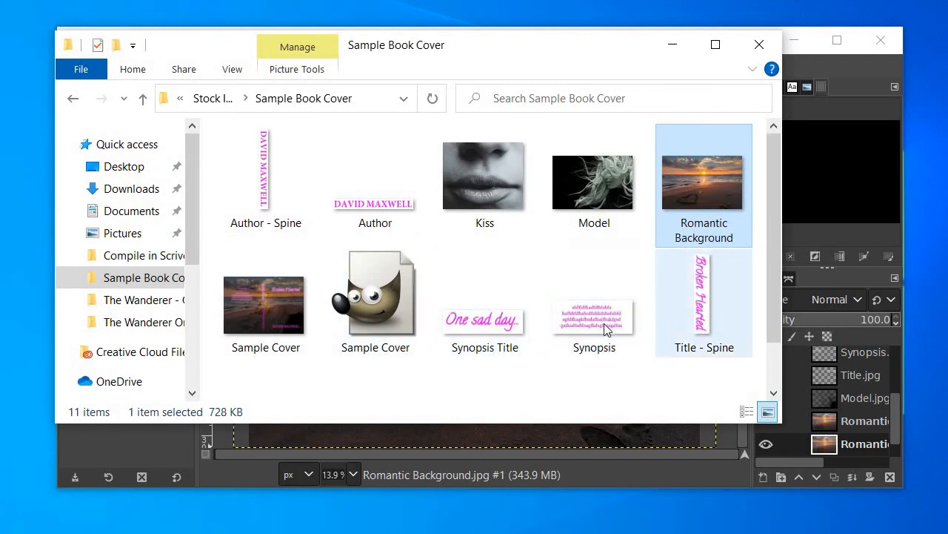
{"action": "left_click", "coordinate": [672, 45]}
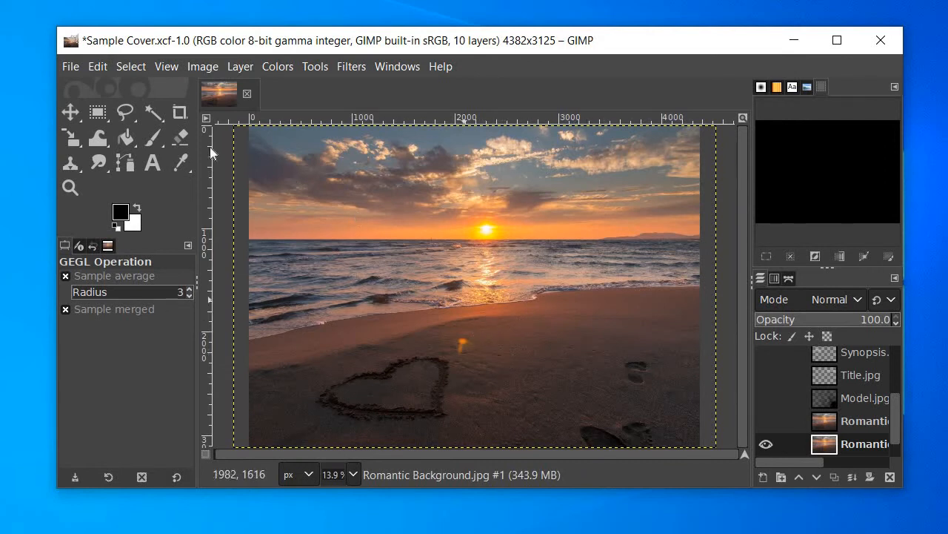
{"action": "left_click", "coordinate": [71, 114]}
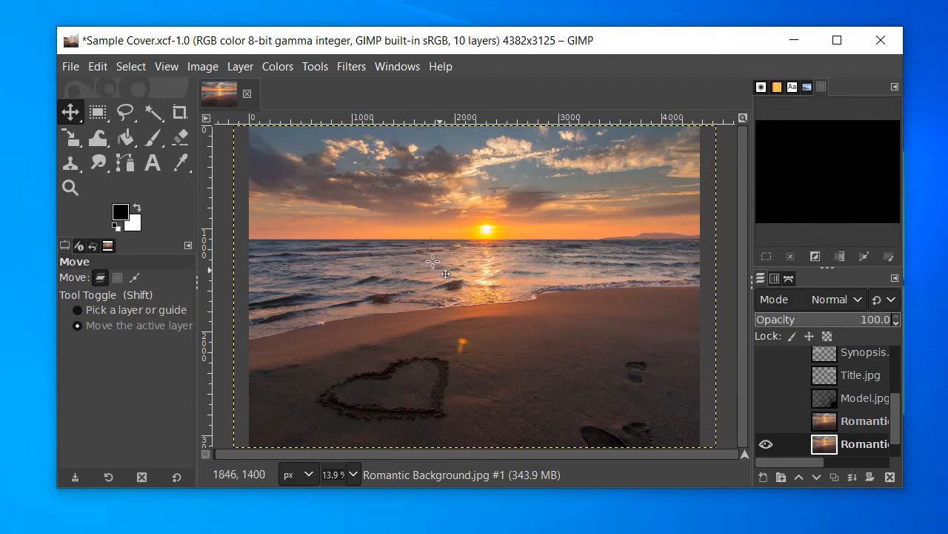
{"action": "left_click", "coordinate": [241, 66]}
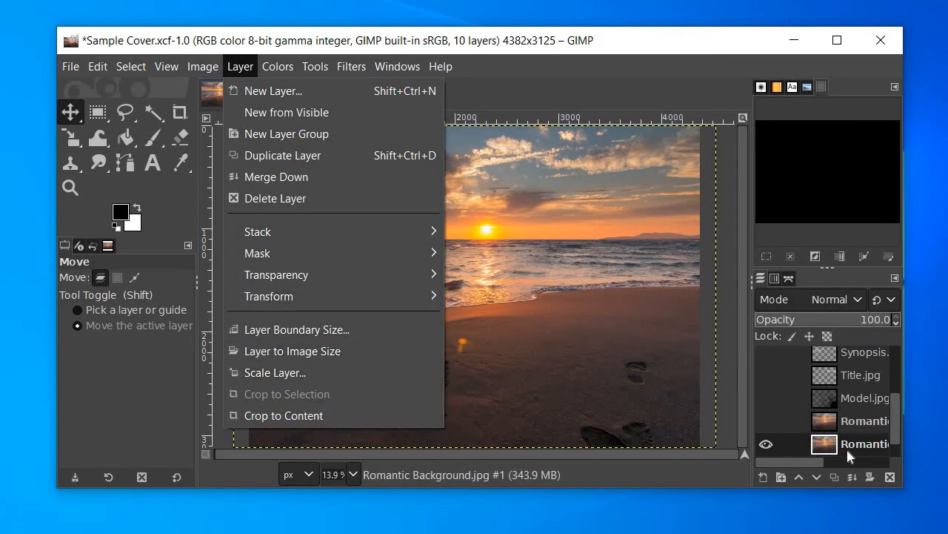
Delete the newly scaled Romantic Background layer and show the prepared Romantic Background and Model layers
{"action": "left_click", "coordinate": [892, 475]}
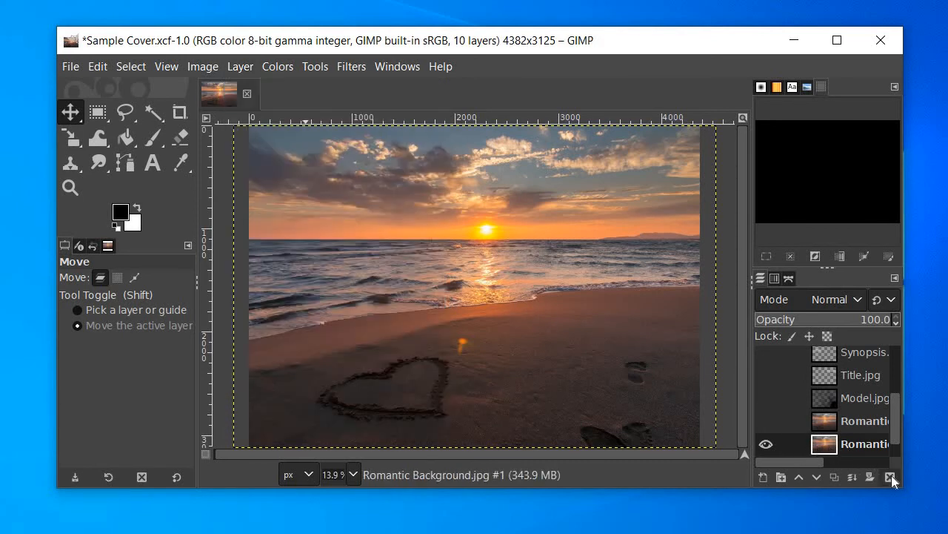
{"action": "left_click", "coordinate": [892, 475]}
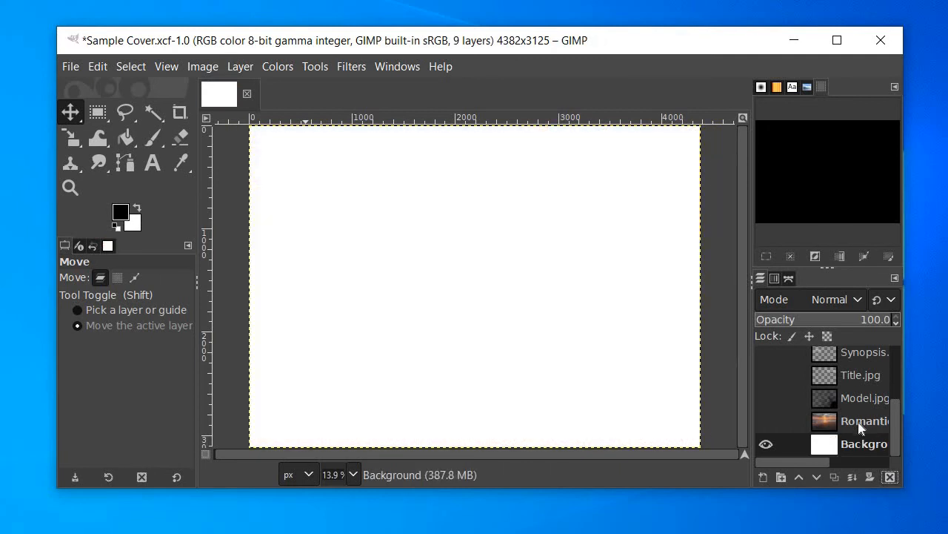
{"action": "left_click", "coordinate": [767, 421]}
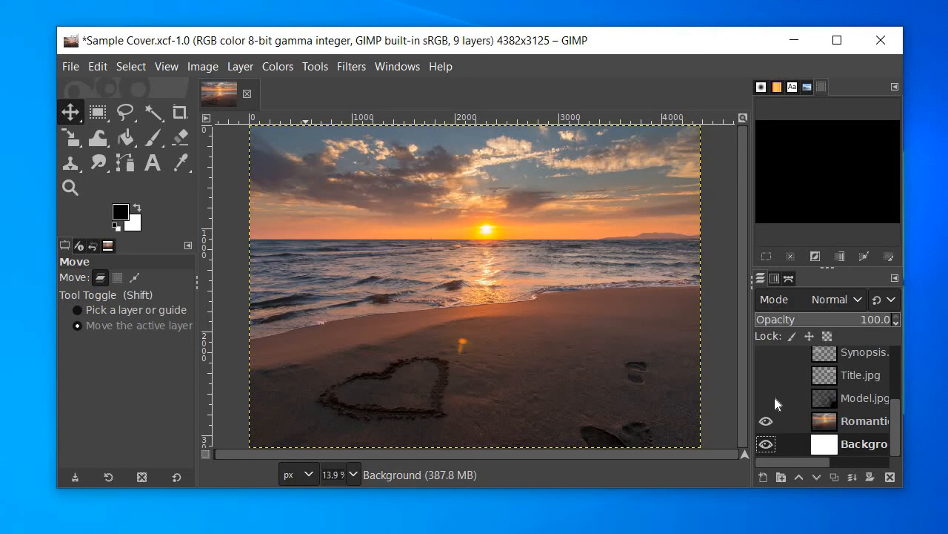
{"action": "left_click", "coordinate": [767, 399]}
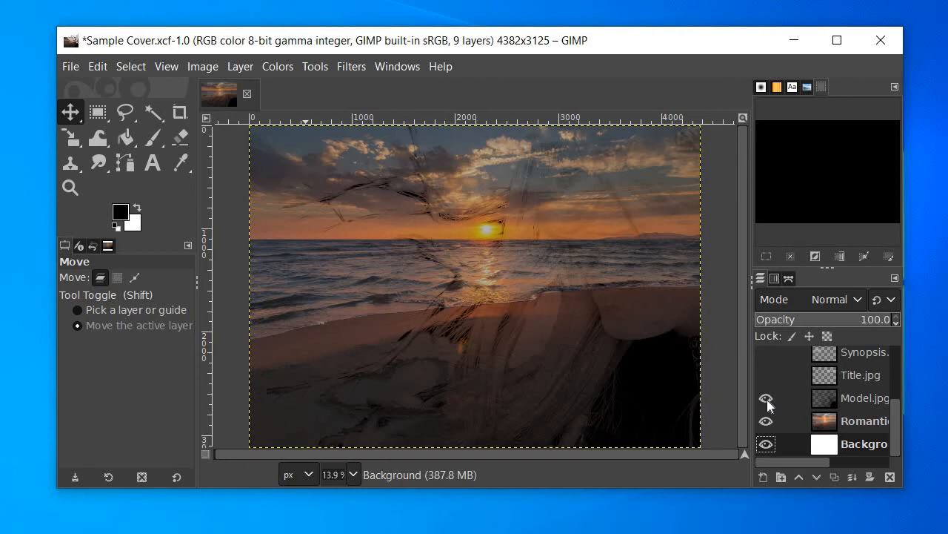
Examine the Model image in the Sample Book Cover folder and the Color to Alpha option among the layer transparency commands
{"action": "left_click", "coordinate": [242, 68]}
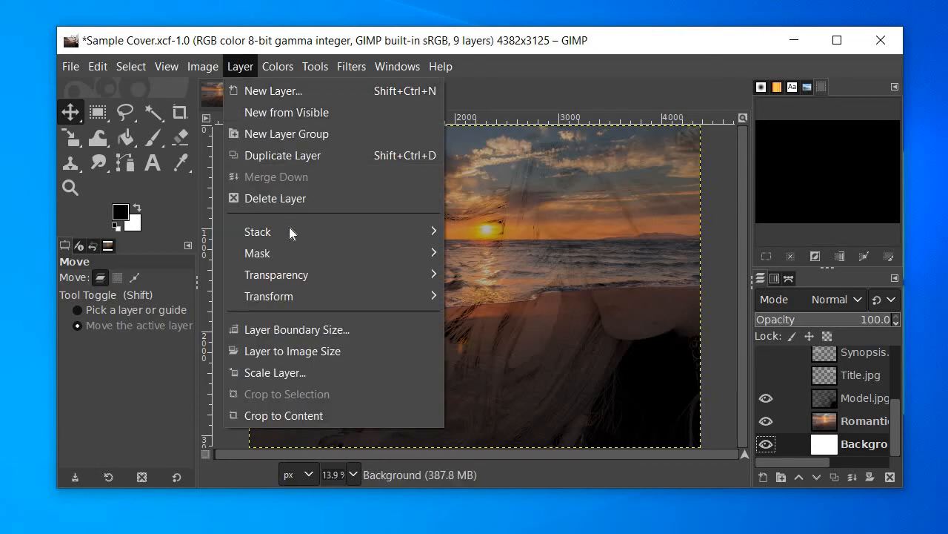
{"action": "mouse_move", "coordinate": [317, 280]}
{"action": "left_click", "coordinate": [126, 532]}
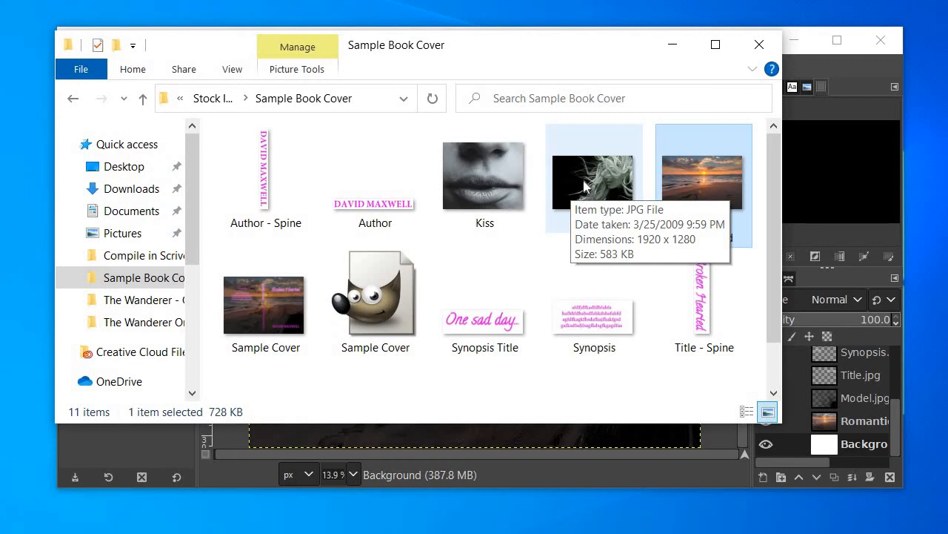
{"action": "left_click", "coordinate": [672, 46]}
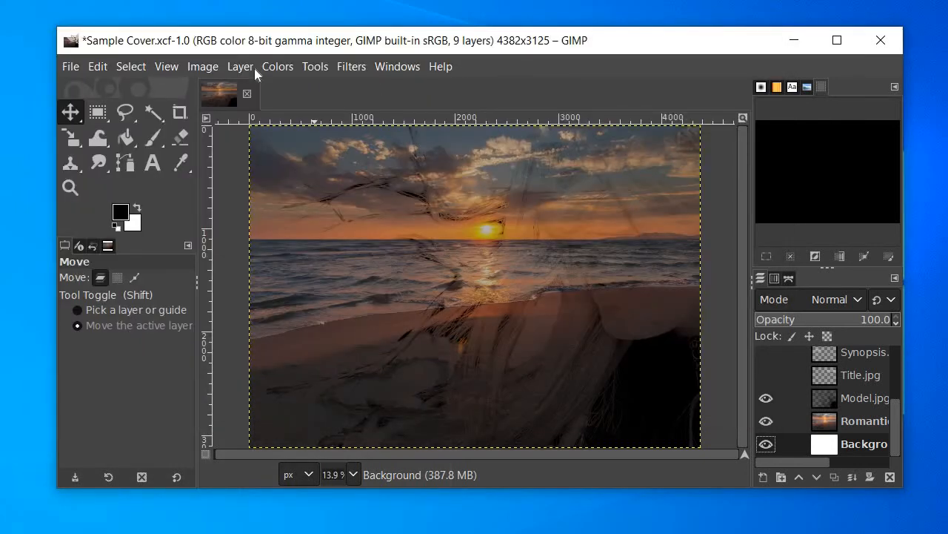
{"action": "left_click", "coordinate": [251, 69]}
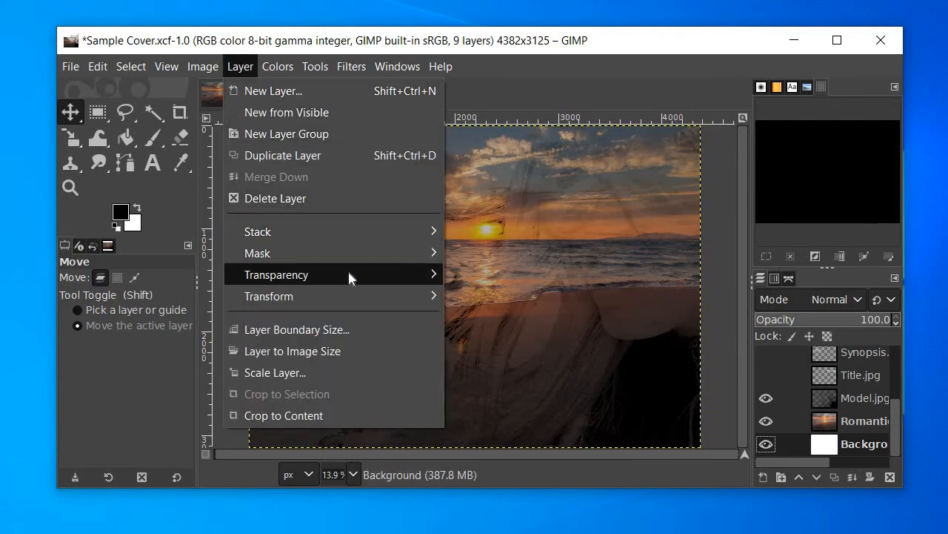
{"action": "mouse_move", "coordinate": [349, 274]}
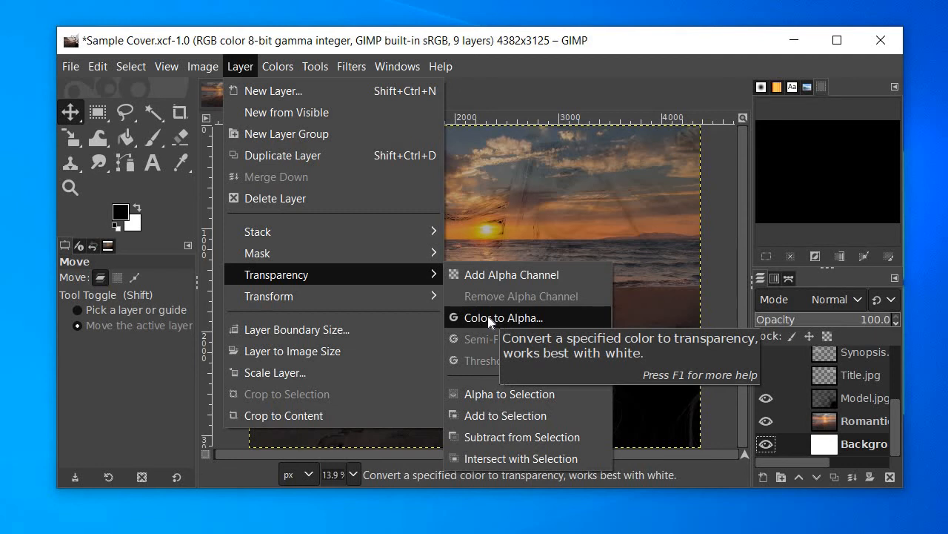
{"action": "left_click", "coordinate": [441, 65]}
{"action": "left_click", "coordinate": [440, 42]}
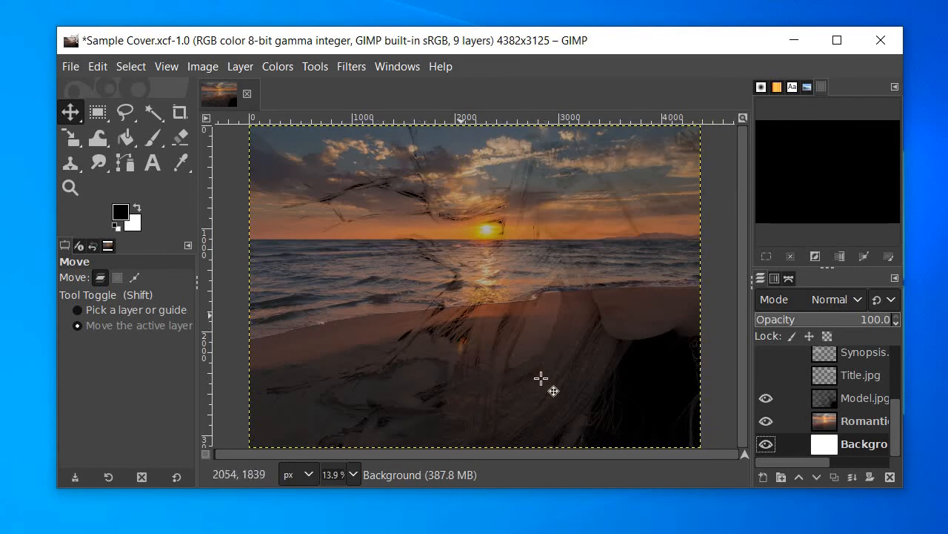
Hide the Romantic Background layer to view the model overlay on its own, and show it again
{"action": "left_click", "coordinate": [768, 425]}
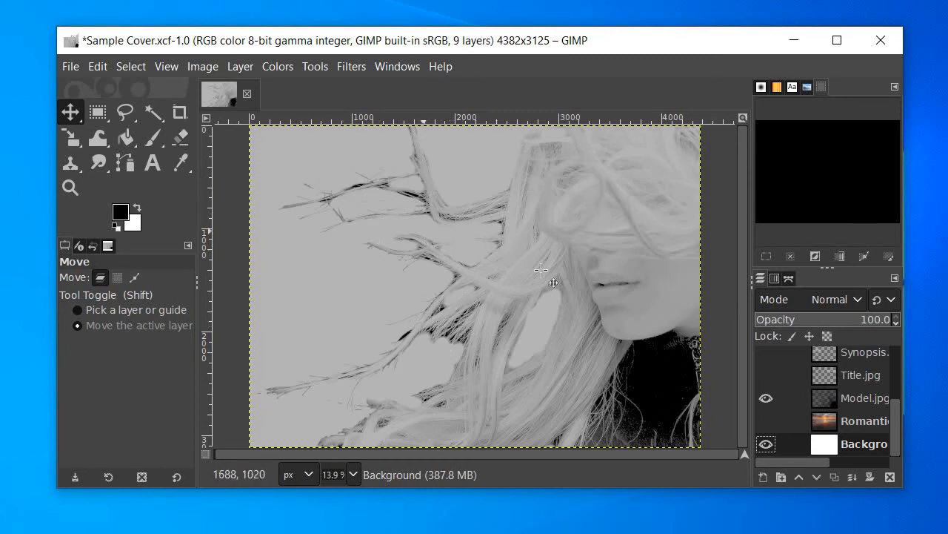
{"action": "left_click", "coordinate": [766, 421]}
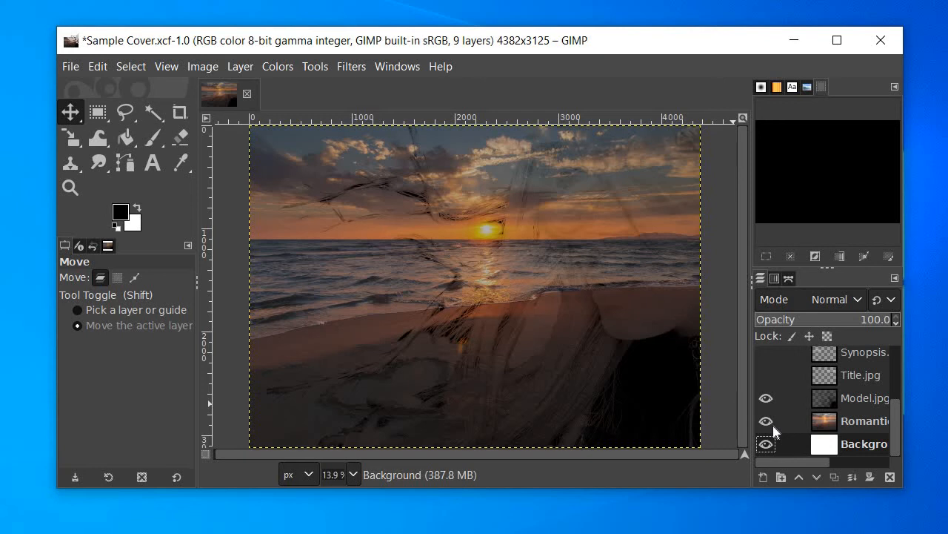
Show the Title, Author - Spine, Title - Spine and Author text layers on the cover
{"action": "left_click", "coordinate": [766, 376]}
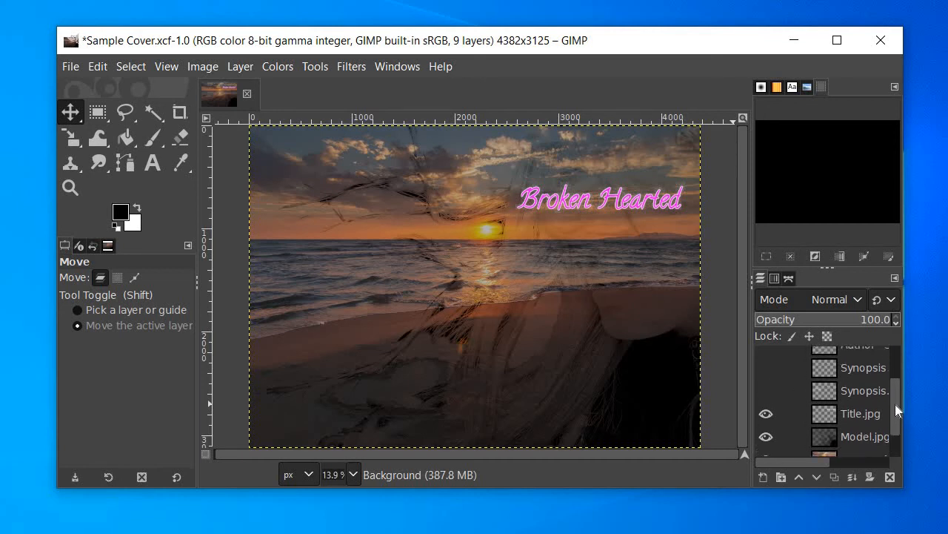
{"action": "scroll", "coordinate": [895, 404], "scroll_direction": "up", "scroll_amount": 3}
{"action": "left_click_drag", "start_coordinate": [891, 386], "coordinate": [889, 379]}
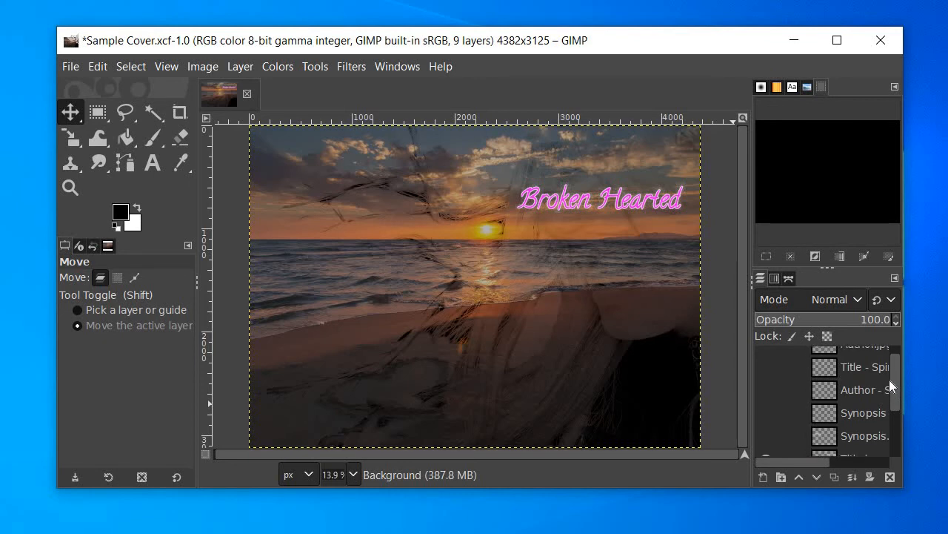
{"action": "left_click", "coordinate": [766, 390]}
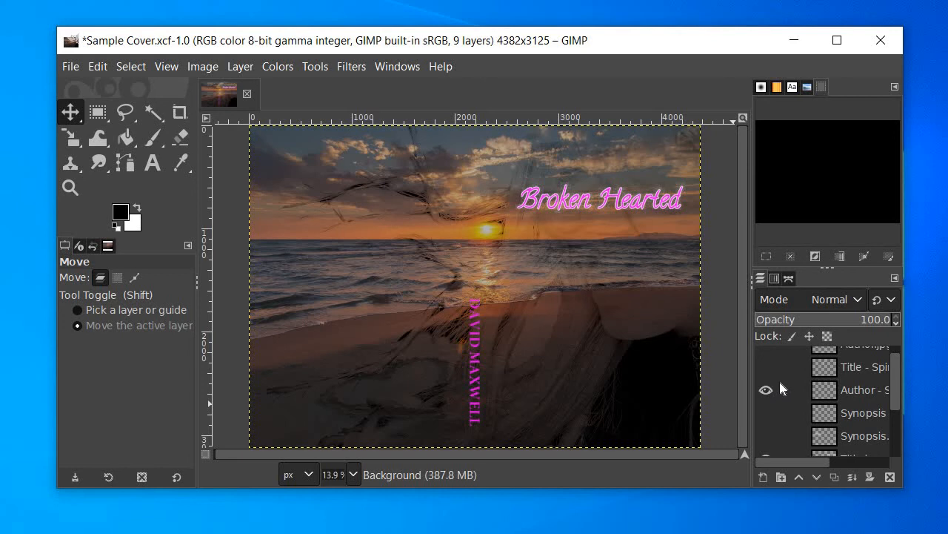
{"action": "left_click", "coordinate": [769, 369]}
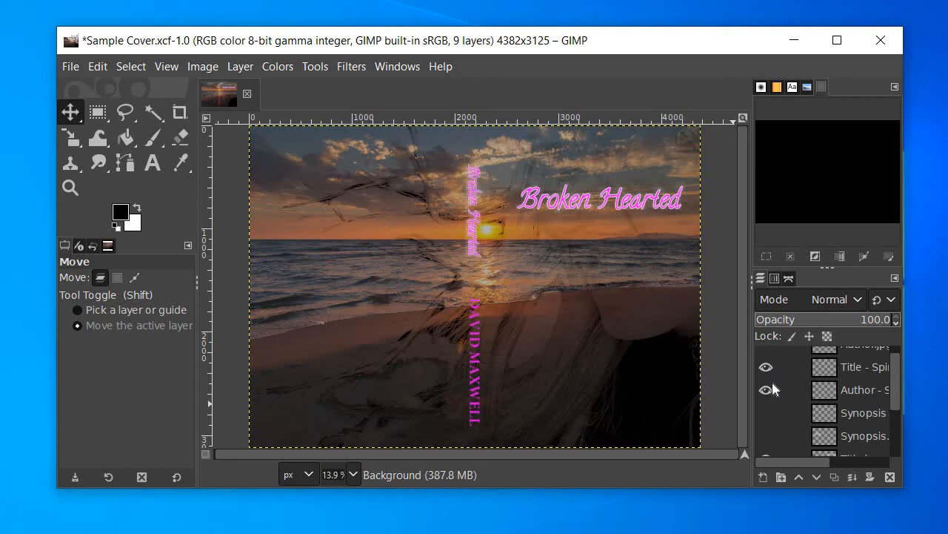
{"action": "left_click_drag", "start_coordinate": [897, 385], "coordinate": [889, 371]}
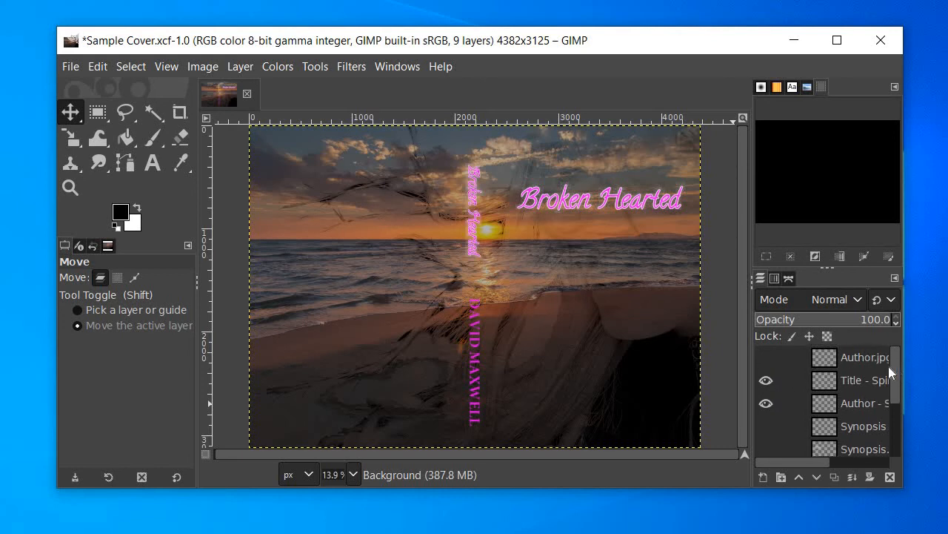
{"action": "left_click", "coordinate": [775, 362]}
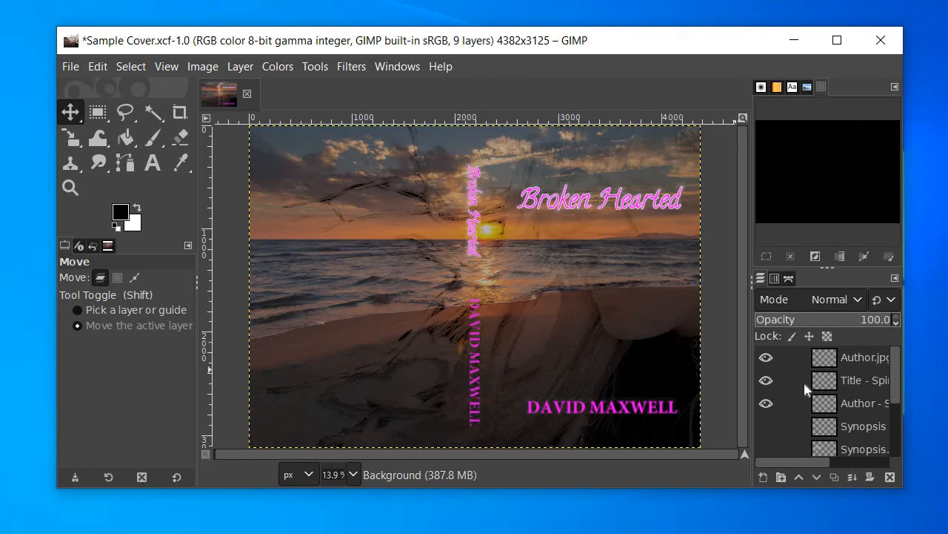
Show the Synopsis Title and Synopsis text layers on the back cover
{"action": "left_click", "coordinate": [777, 424]}
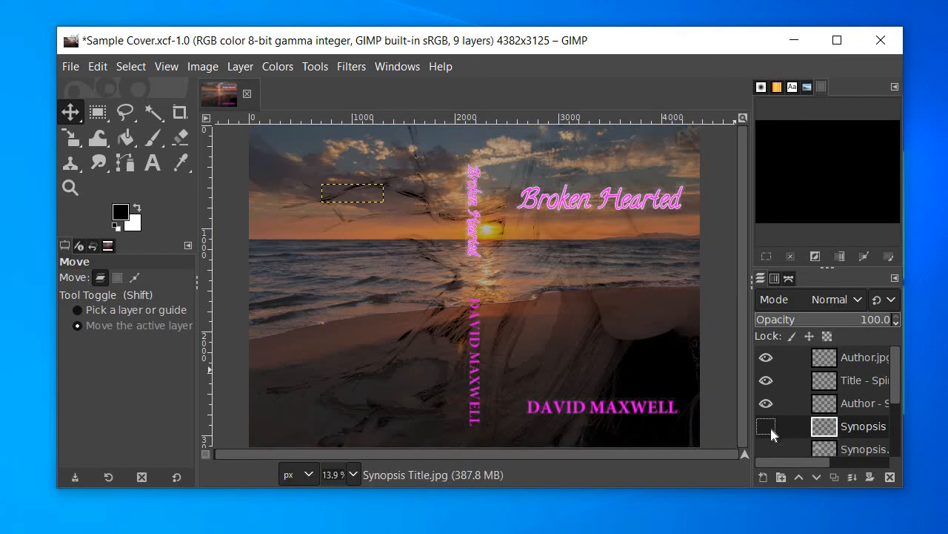
{"action": "left_click", "coordinate": [766, 426]}
{"action": "left_click", "coordinate": [768, 448]}
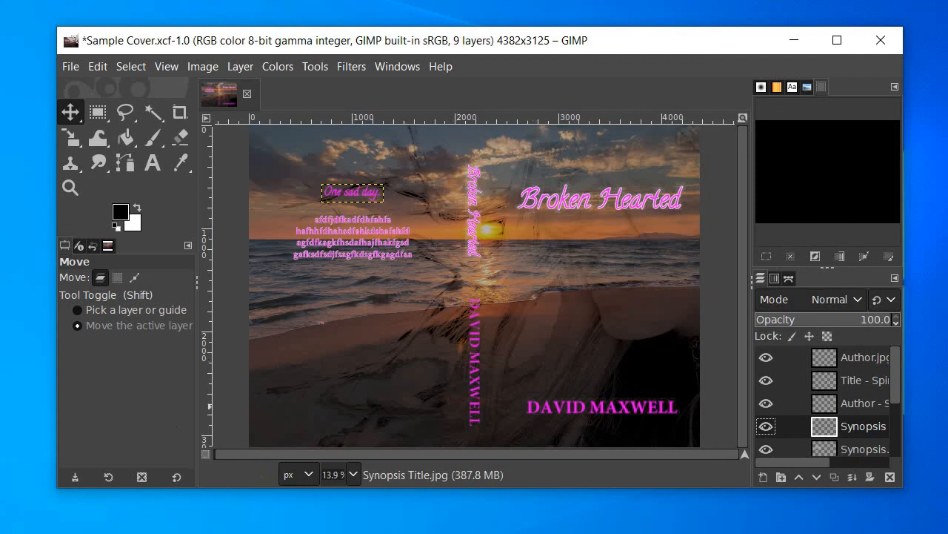
Open the finished Sample Cover image from the Sample Book Cover folder and shrink its viewer window
{"action": "key", "text": "alt+Tab"}
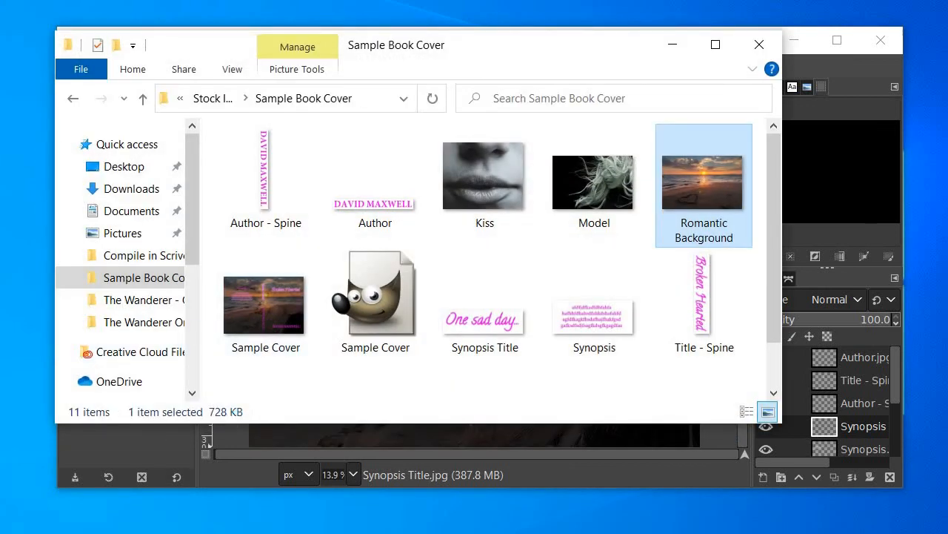
{"action": "left_click", "coordinate": [270, 315]}
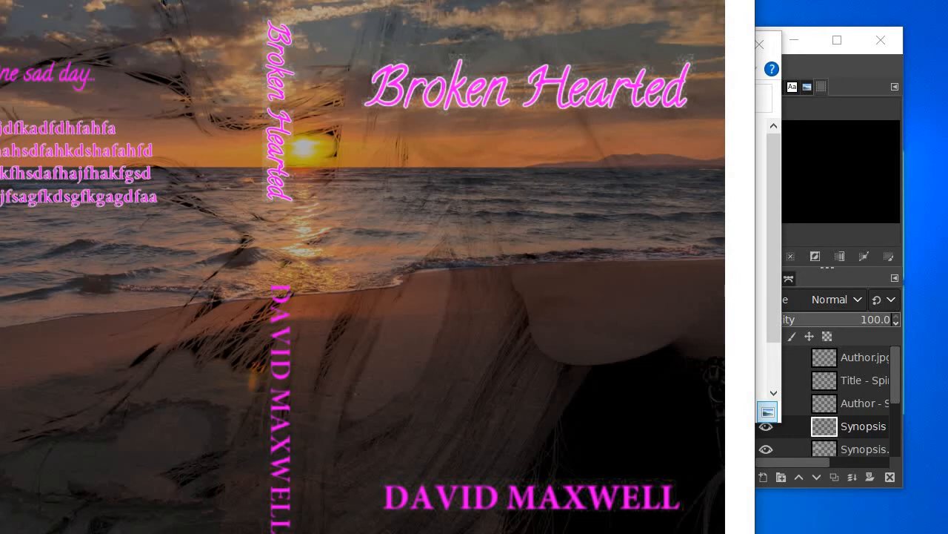
{"action": "left_click_drag", "start_coordinate": [3, 529], "coordinate": [66, 371]}
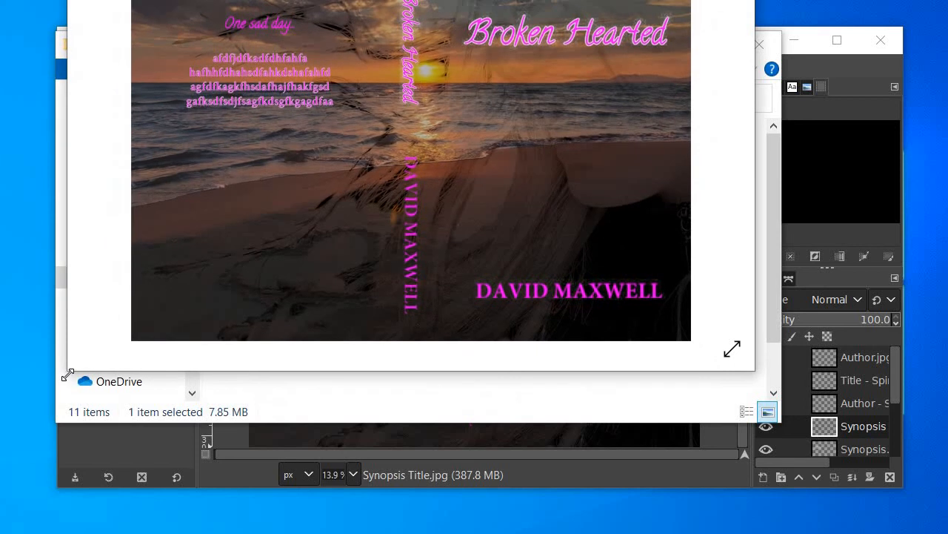